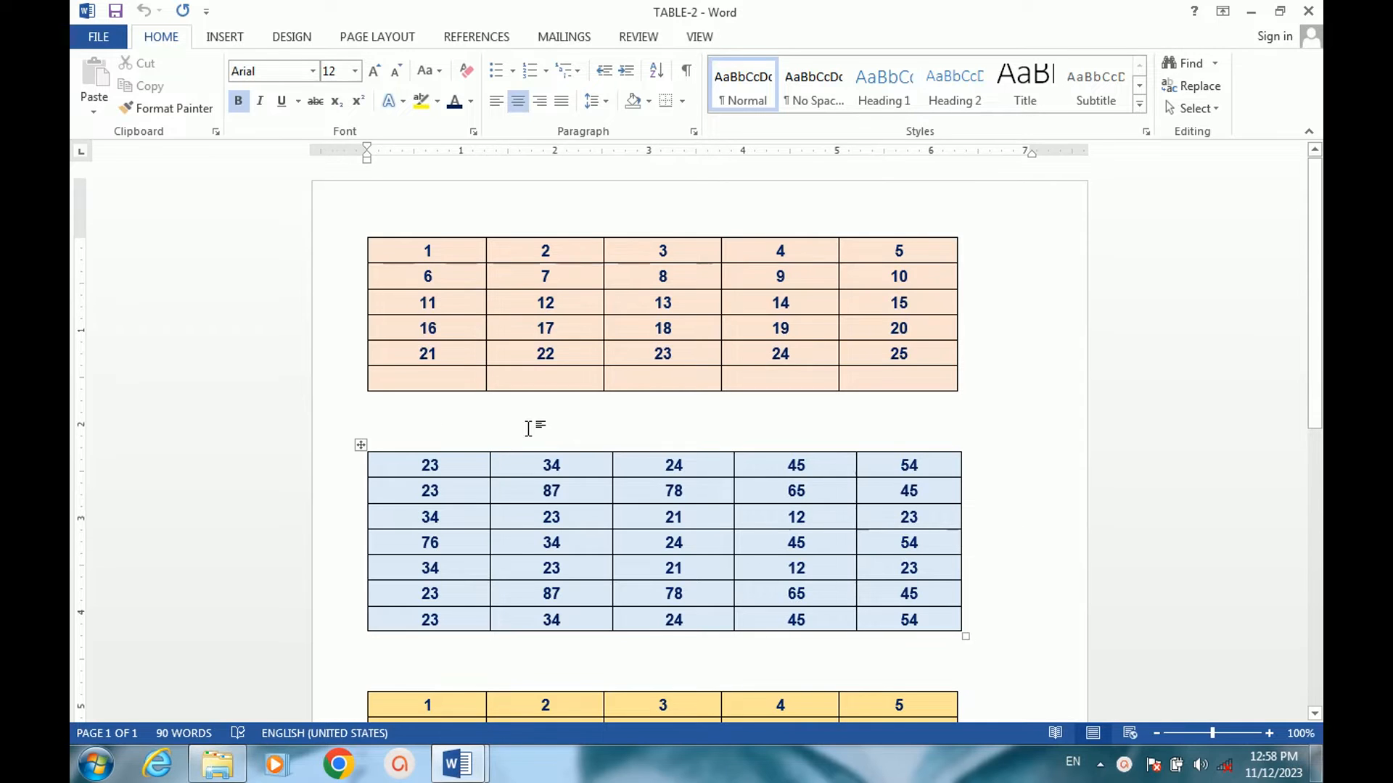
scroll(631, 432, down, 3)
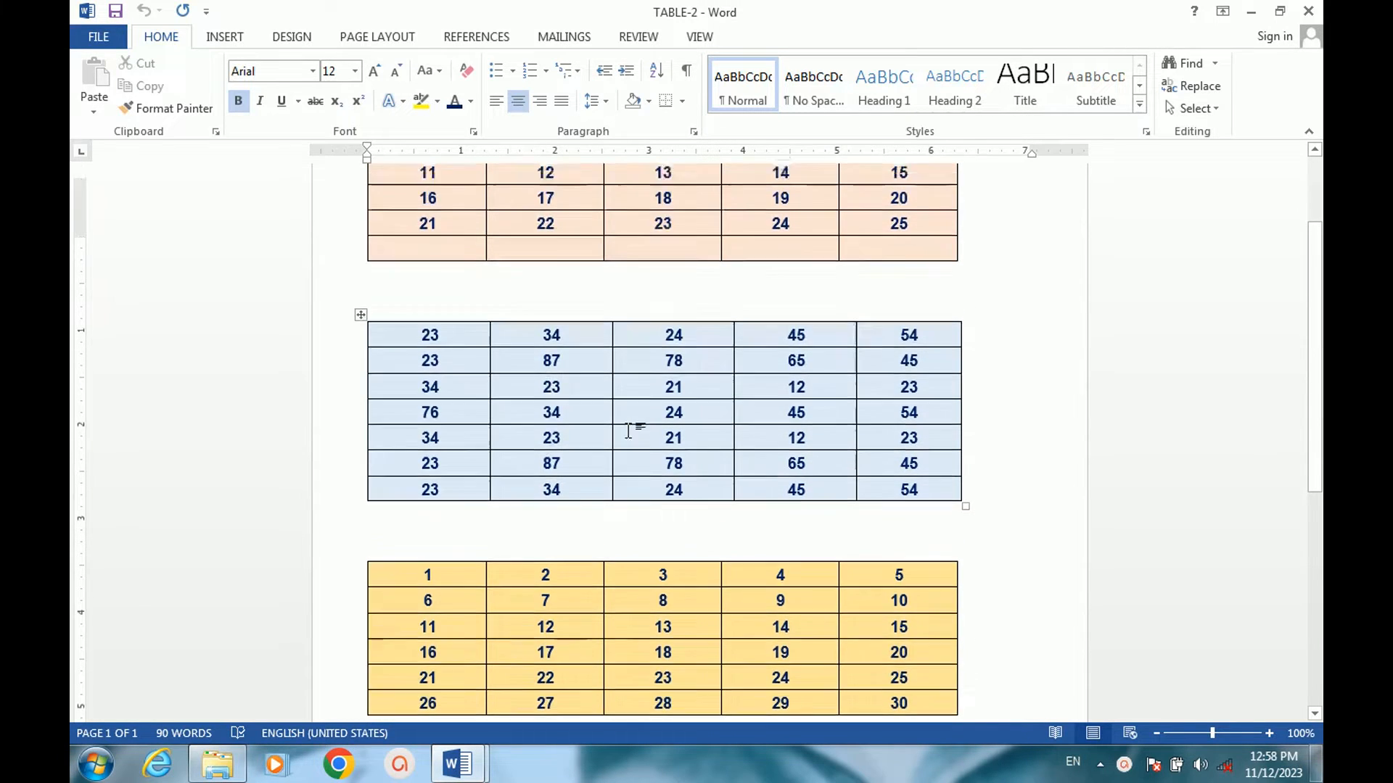
scroll(629, 431, up, 3)
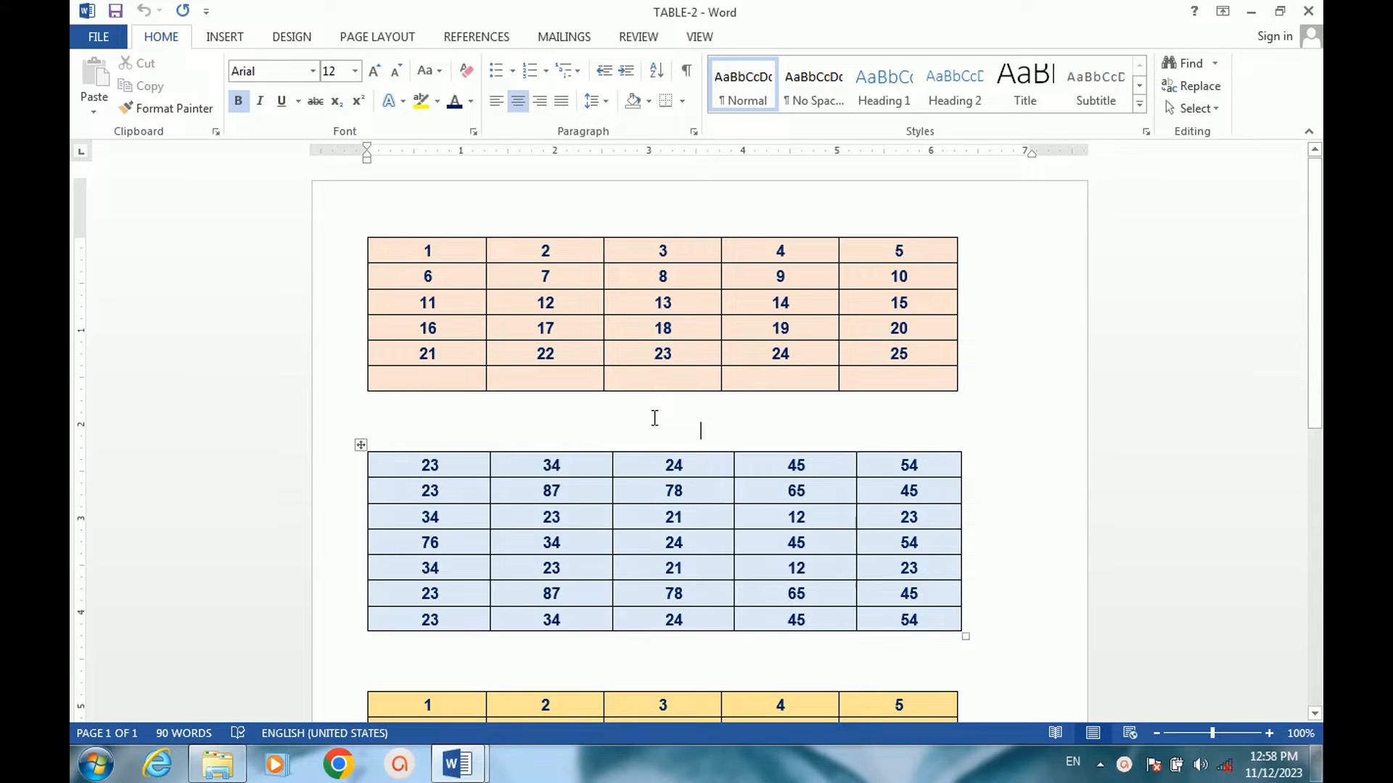
scroll(654, 418, down, 2)
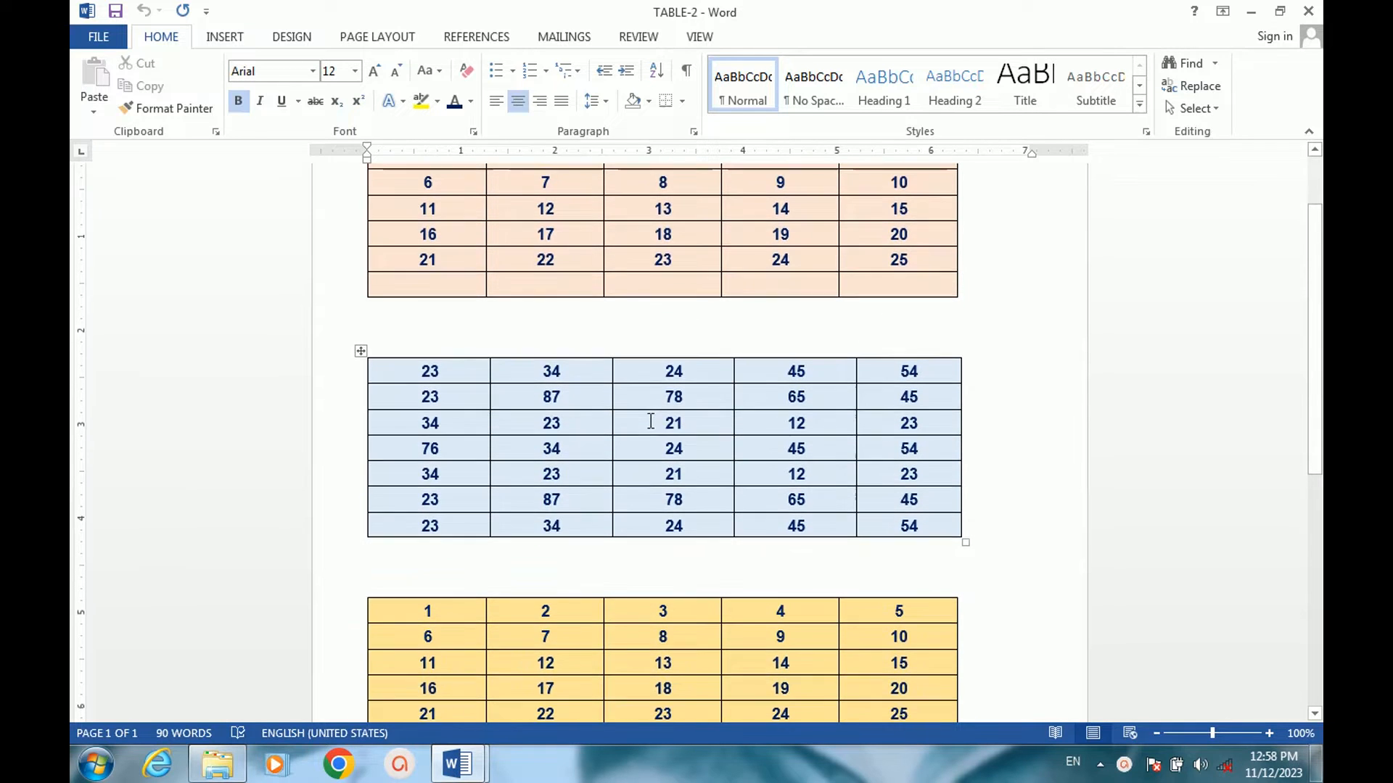
scroll(651, 421, down, 3)
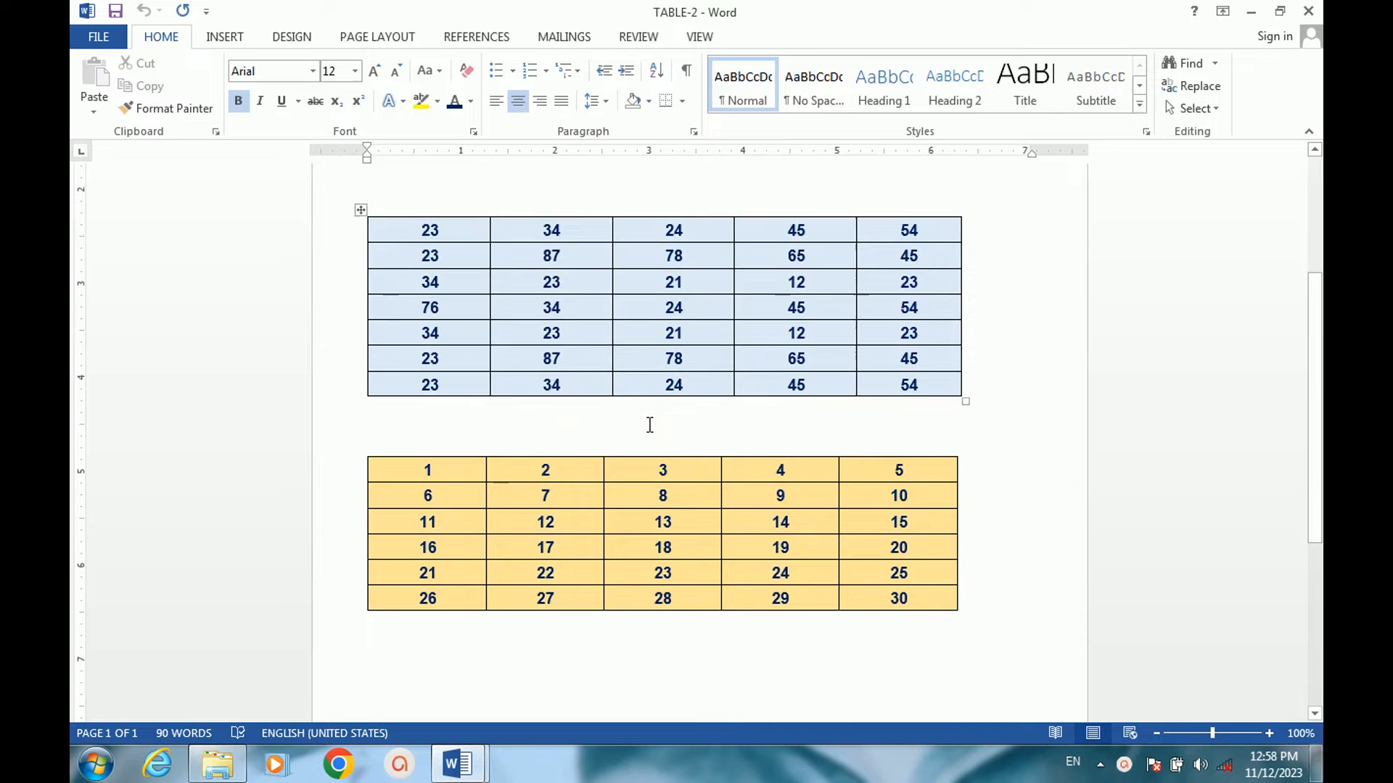
scroll(650, 424, up, 5)
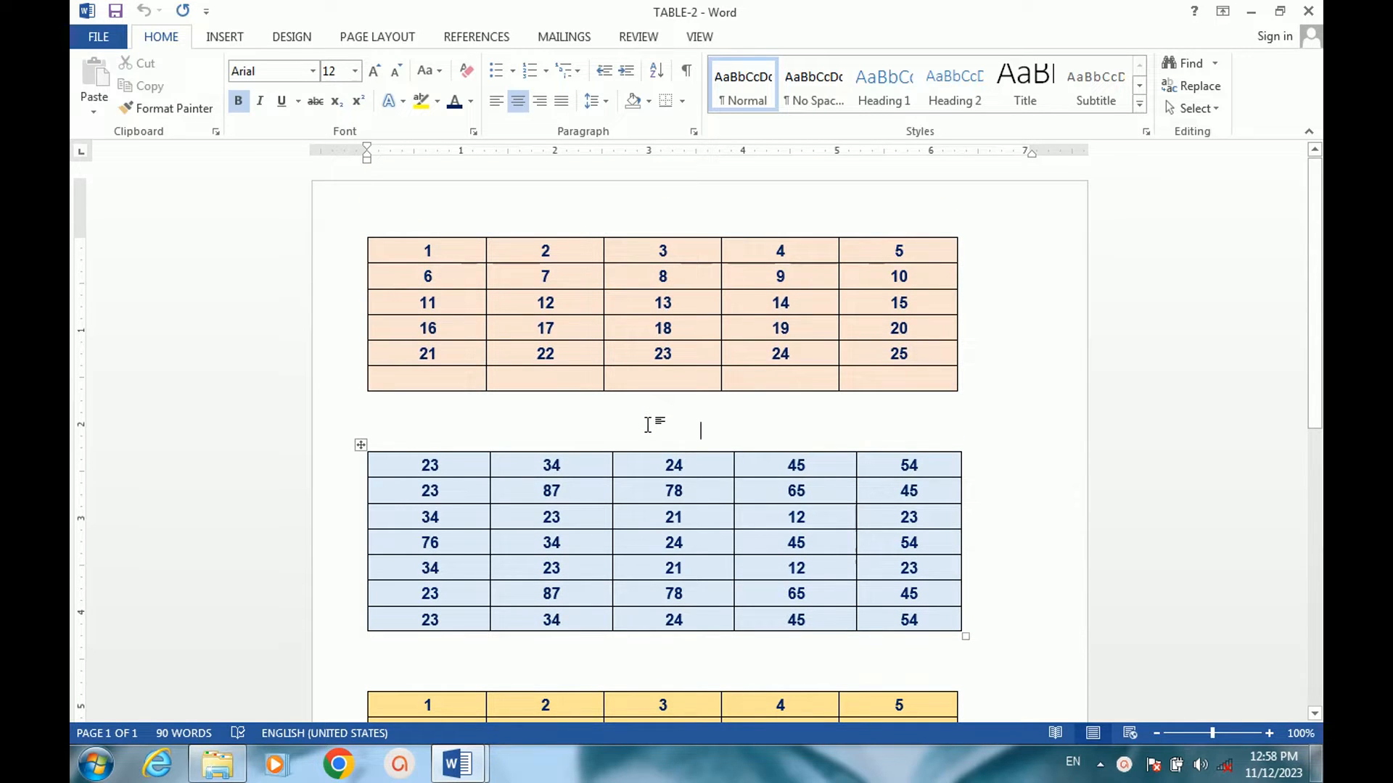
scroll(648, 424, down, 4)
Switch to the TABLE-1 document and insert a table with six columns and four rows at its start.
mouse_move(459, 761)
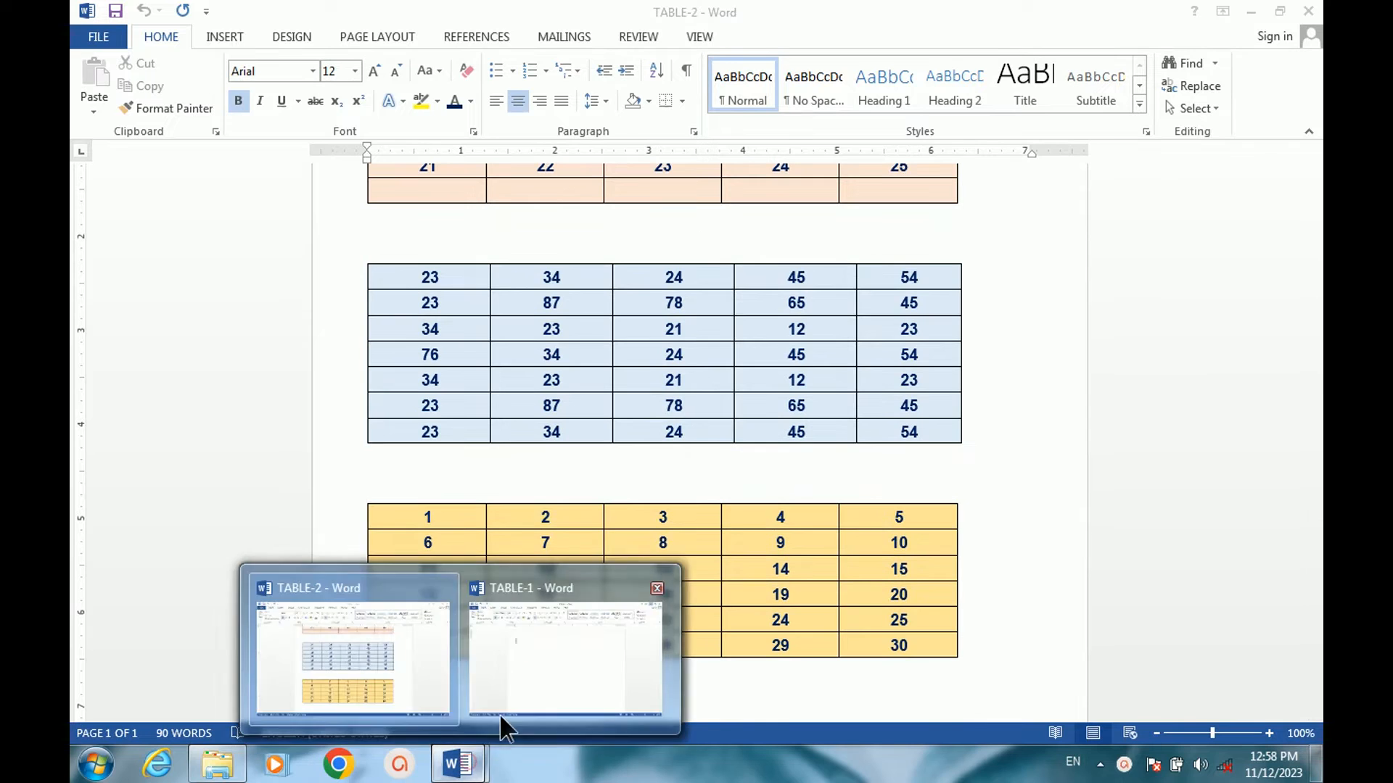
click(521, 678)
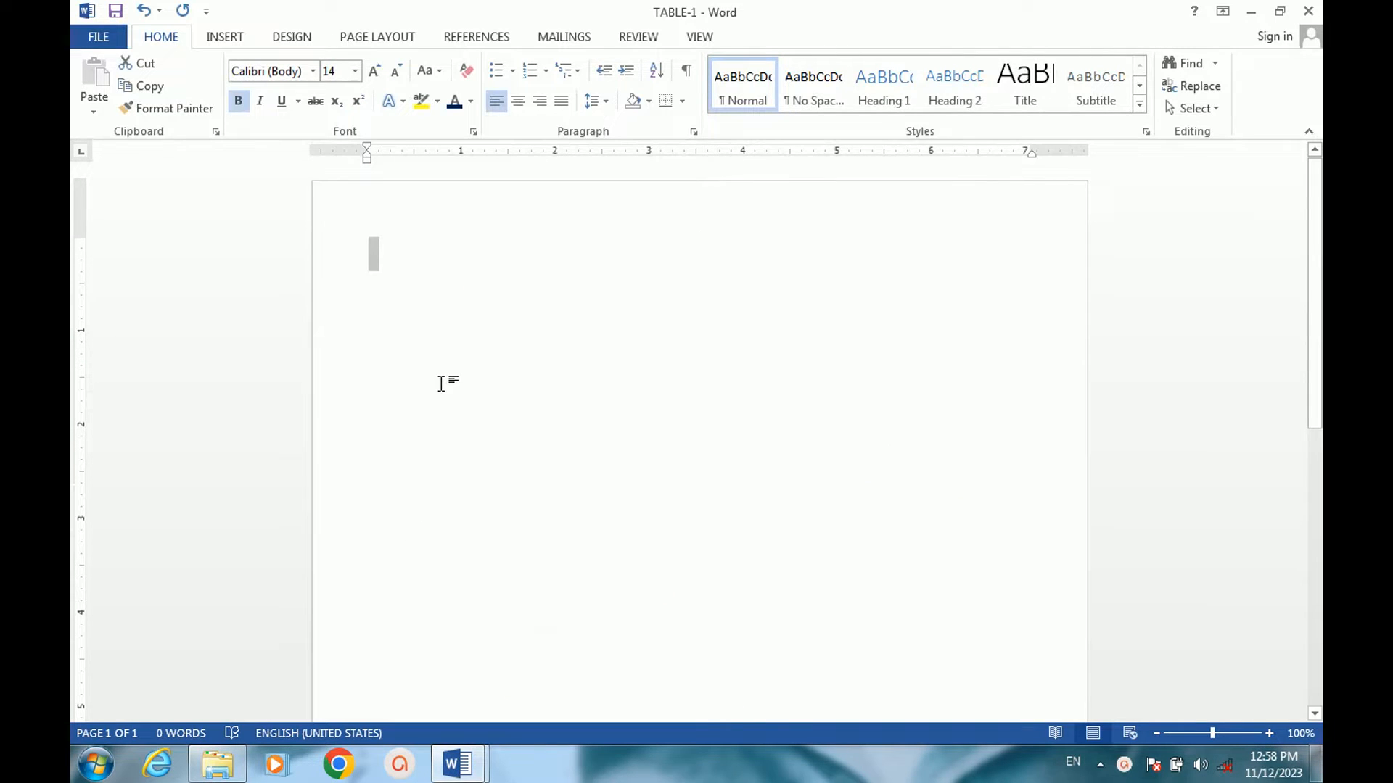
click(439, 330)
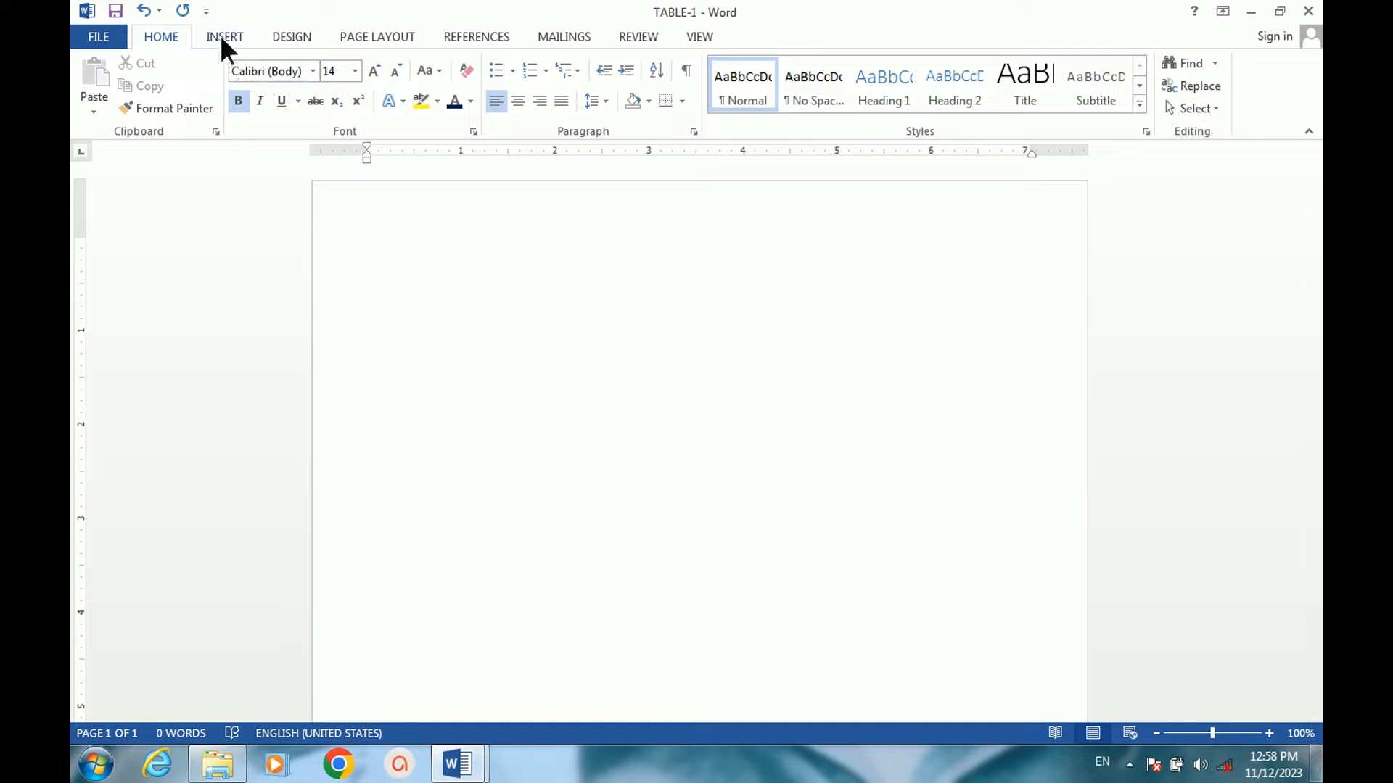
click(221, 40)
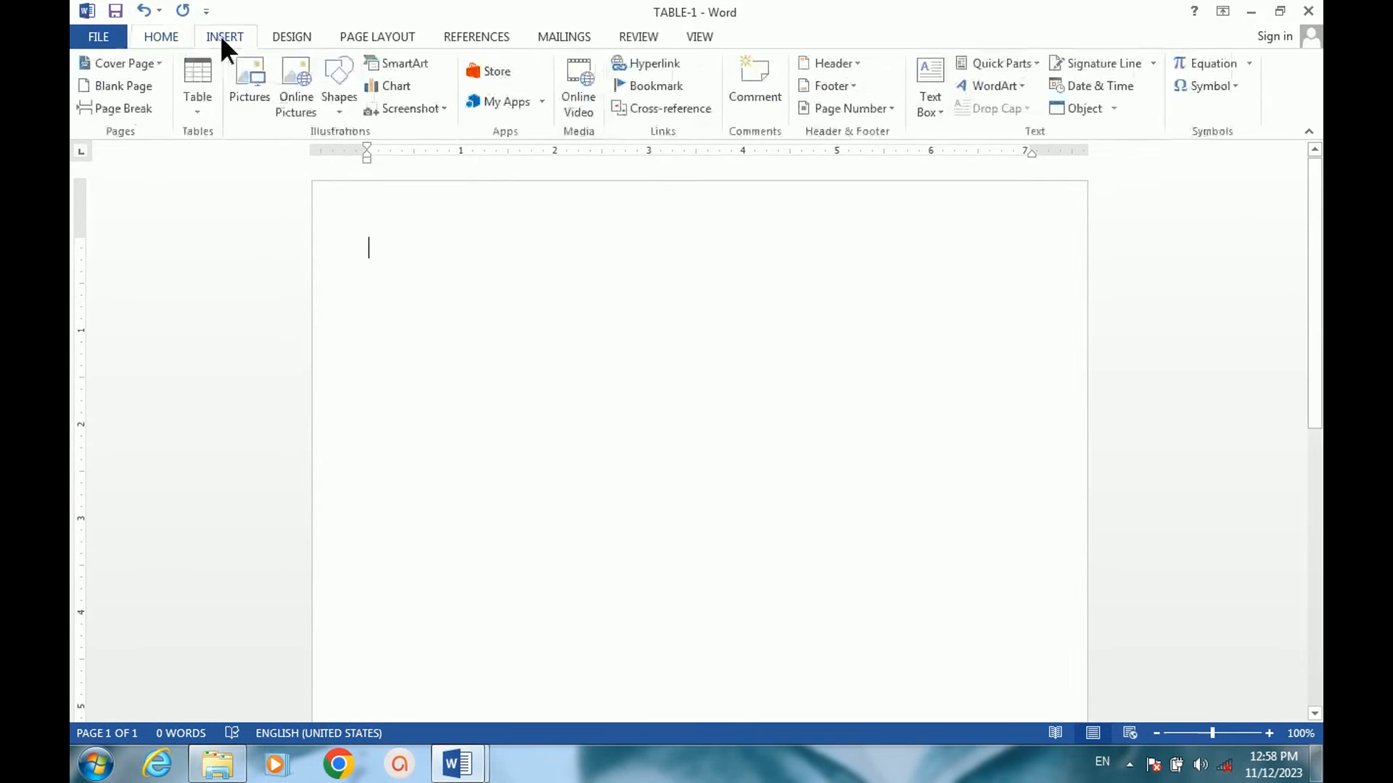
click(197, 111)
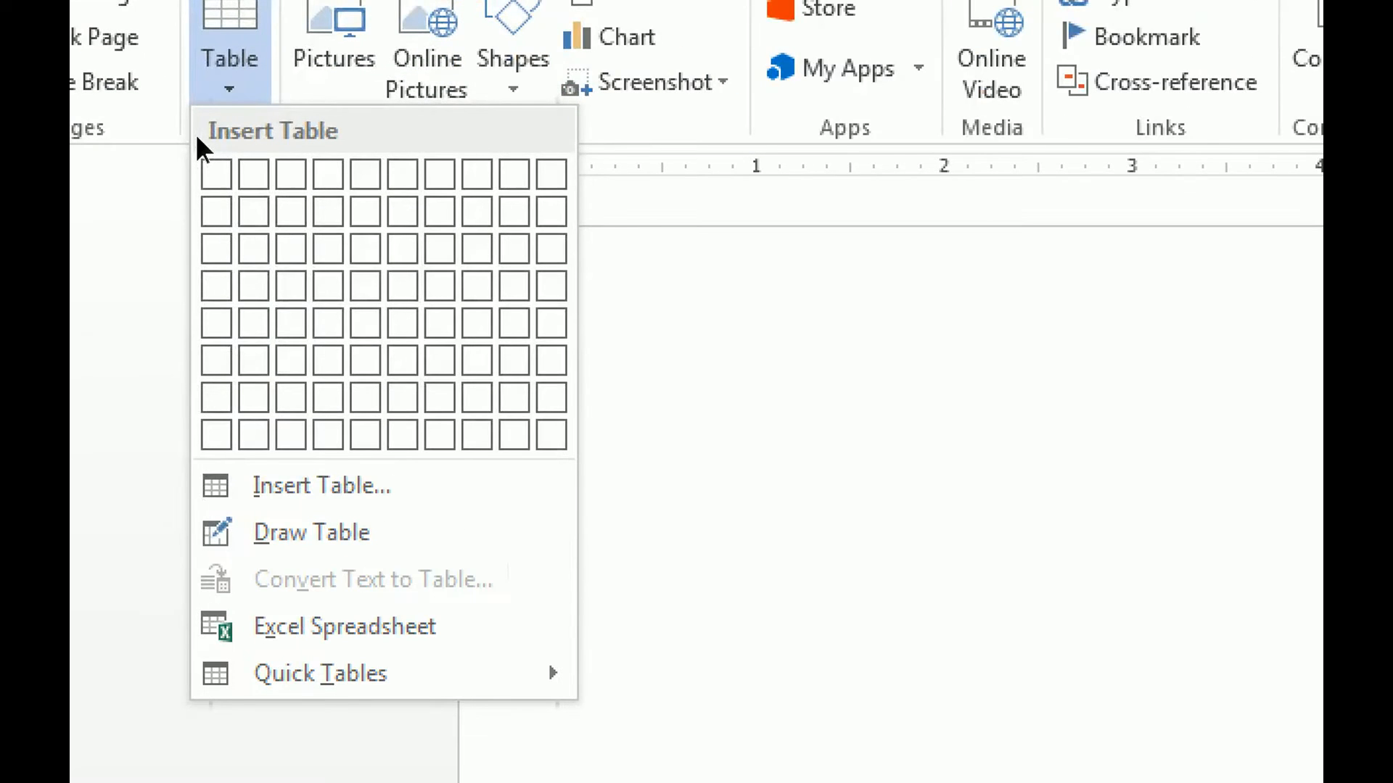
click(225, 85)
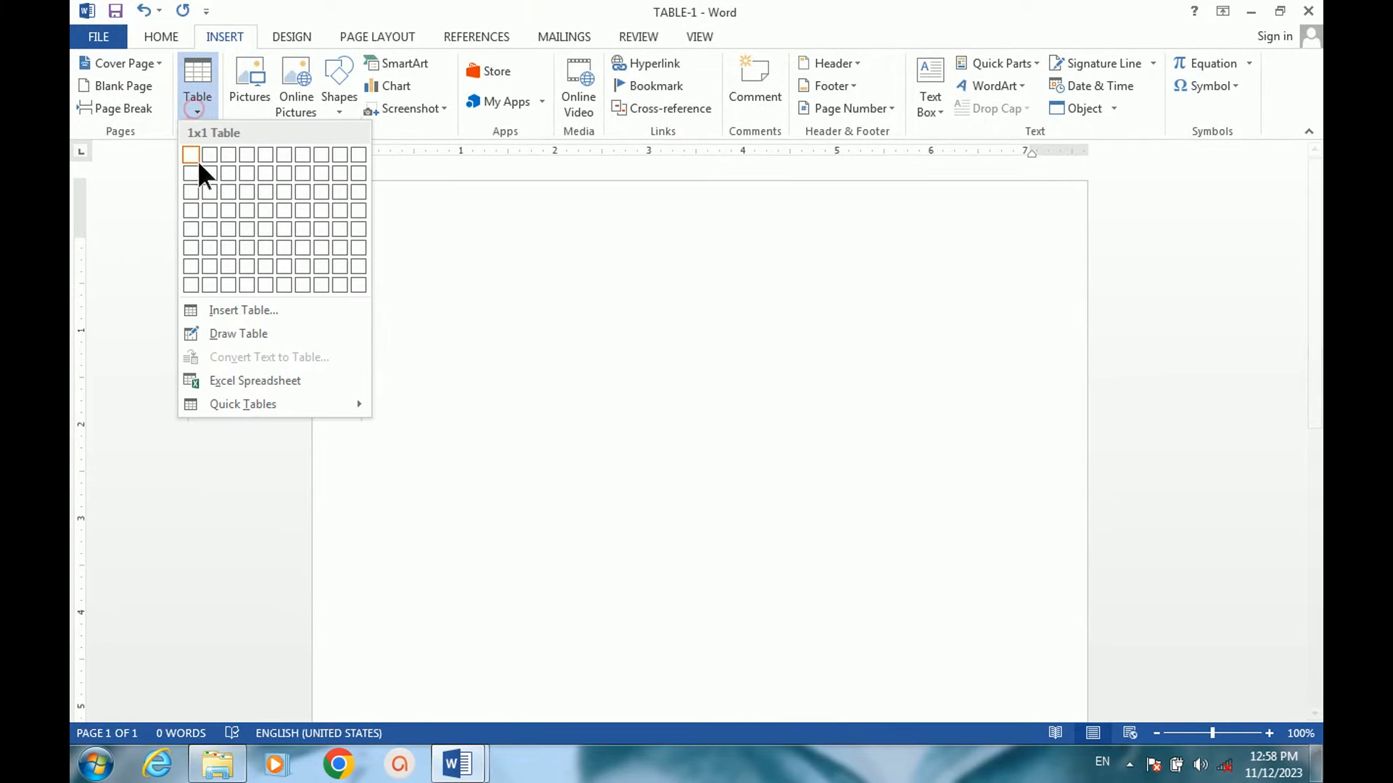
click(283, 206)
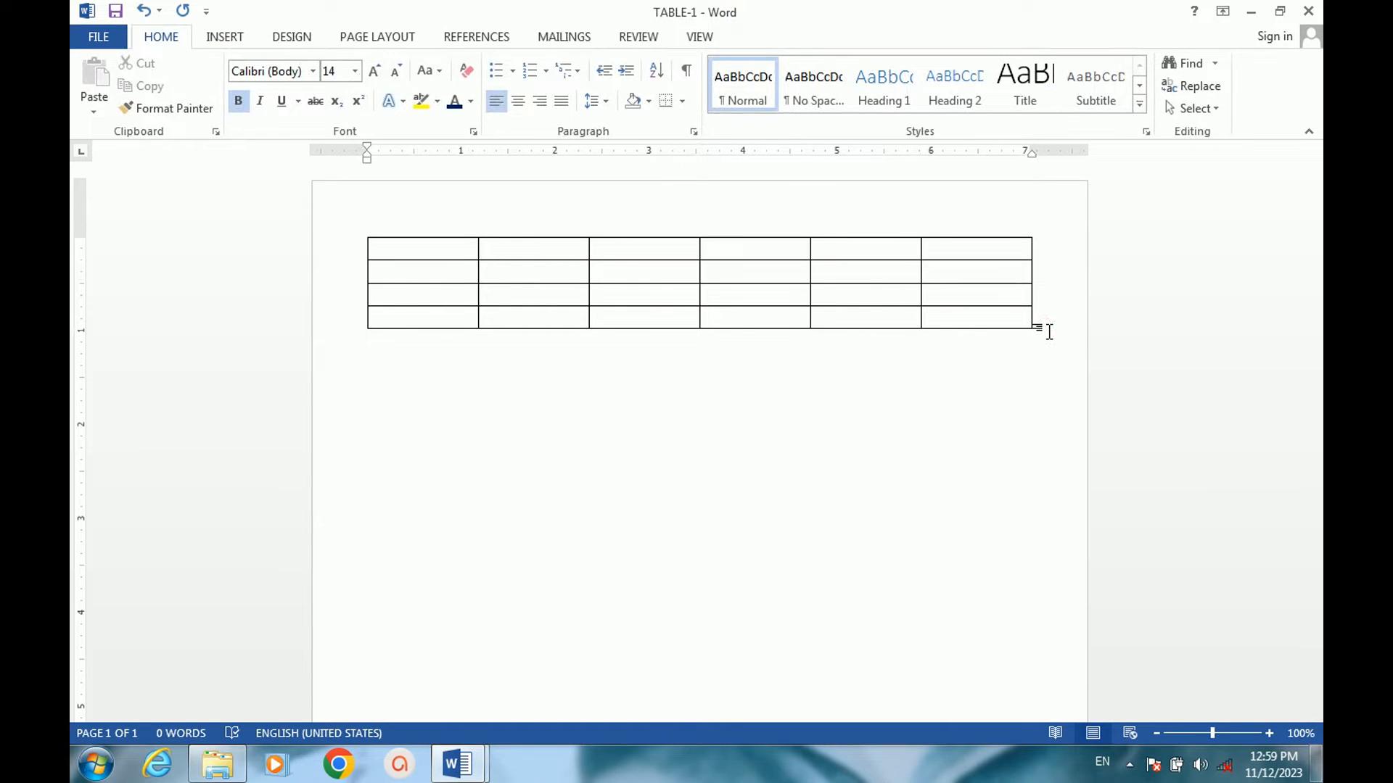
Below the first table, enter a line of four plus signs joined by hyphens and turn it into a three-column table row.
text(+-----------+----------)
text(-+-----------)
text(-+)
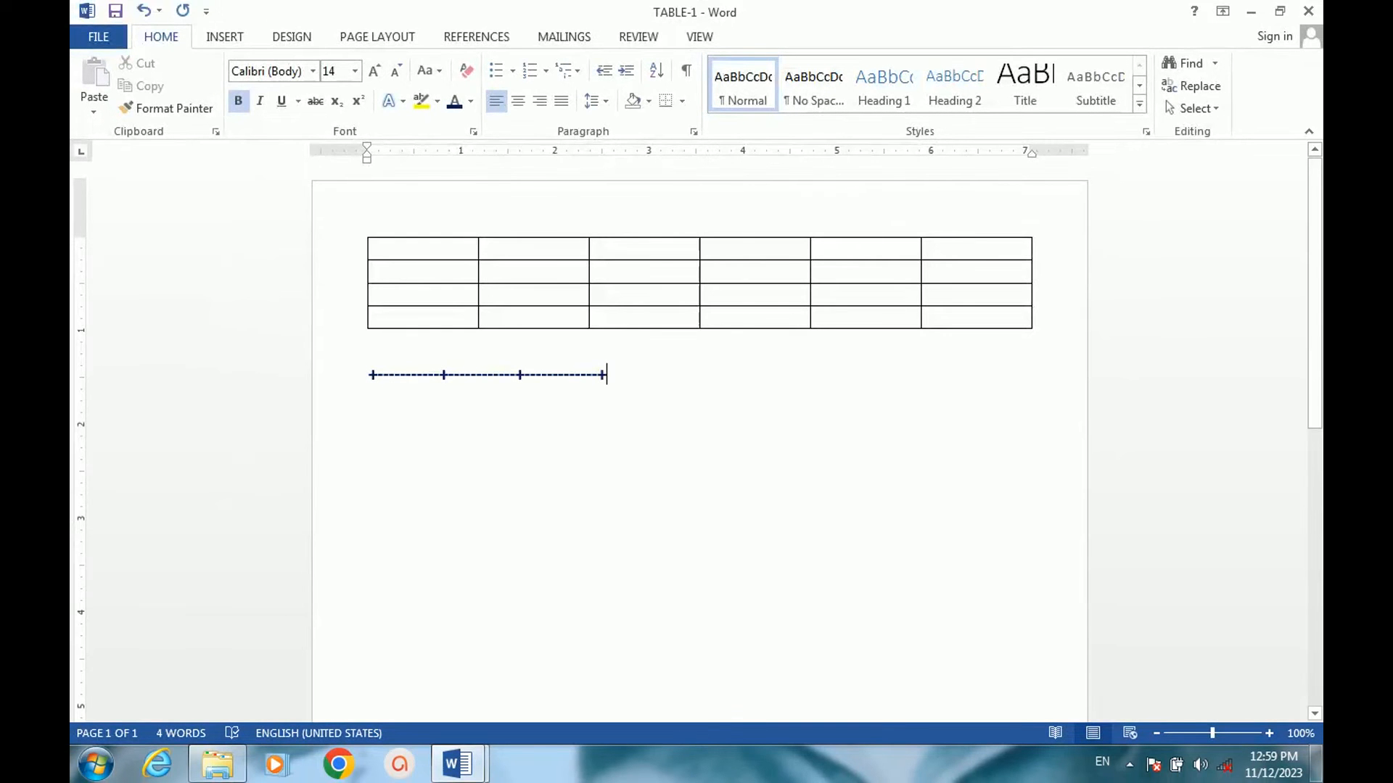
key(Return)
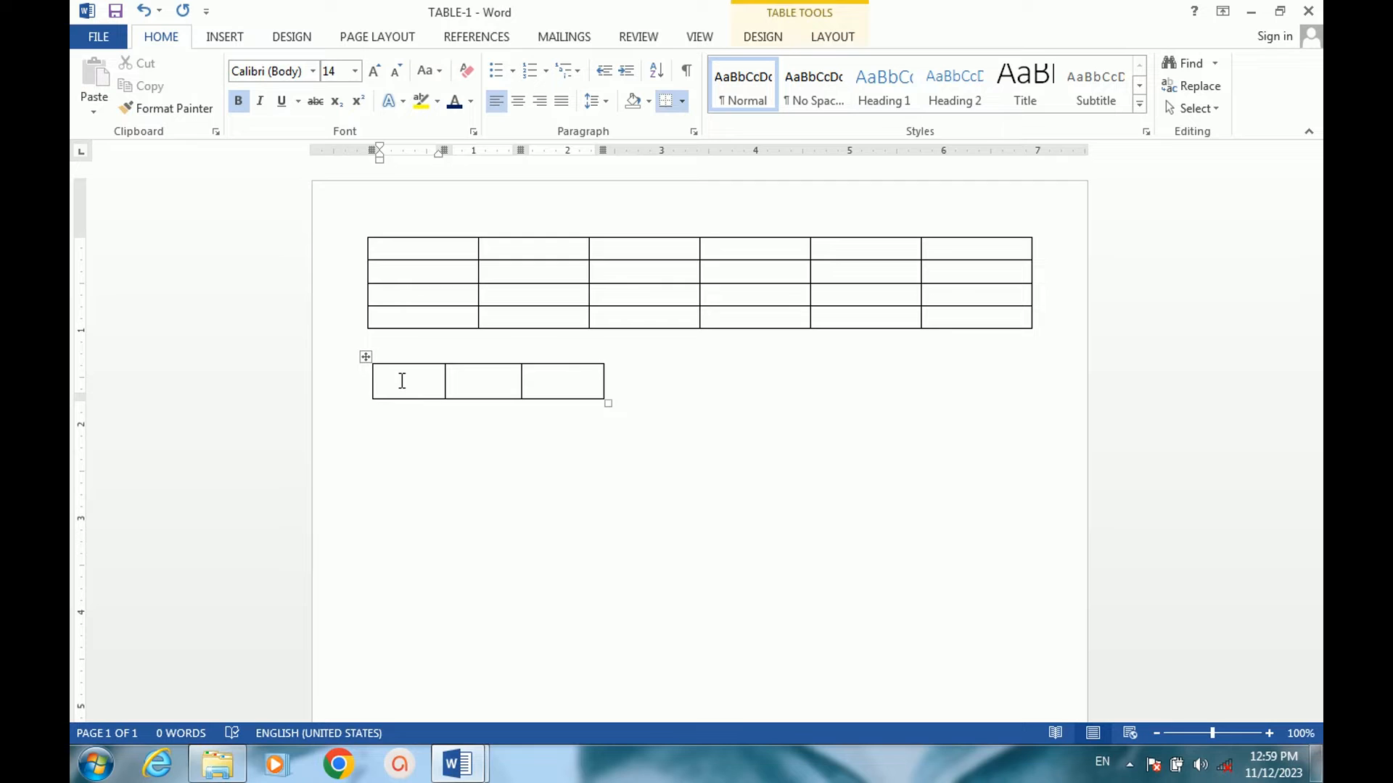
Extend the new three-column table by two more rows.
key(Tab)
key(Tab)
key(Tab)
key(Tab)
key(Tab)
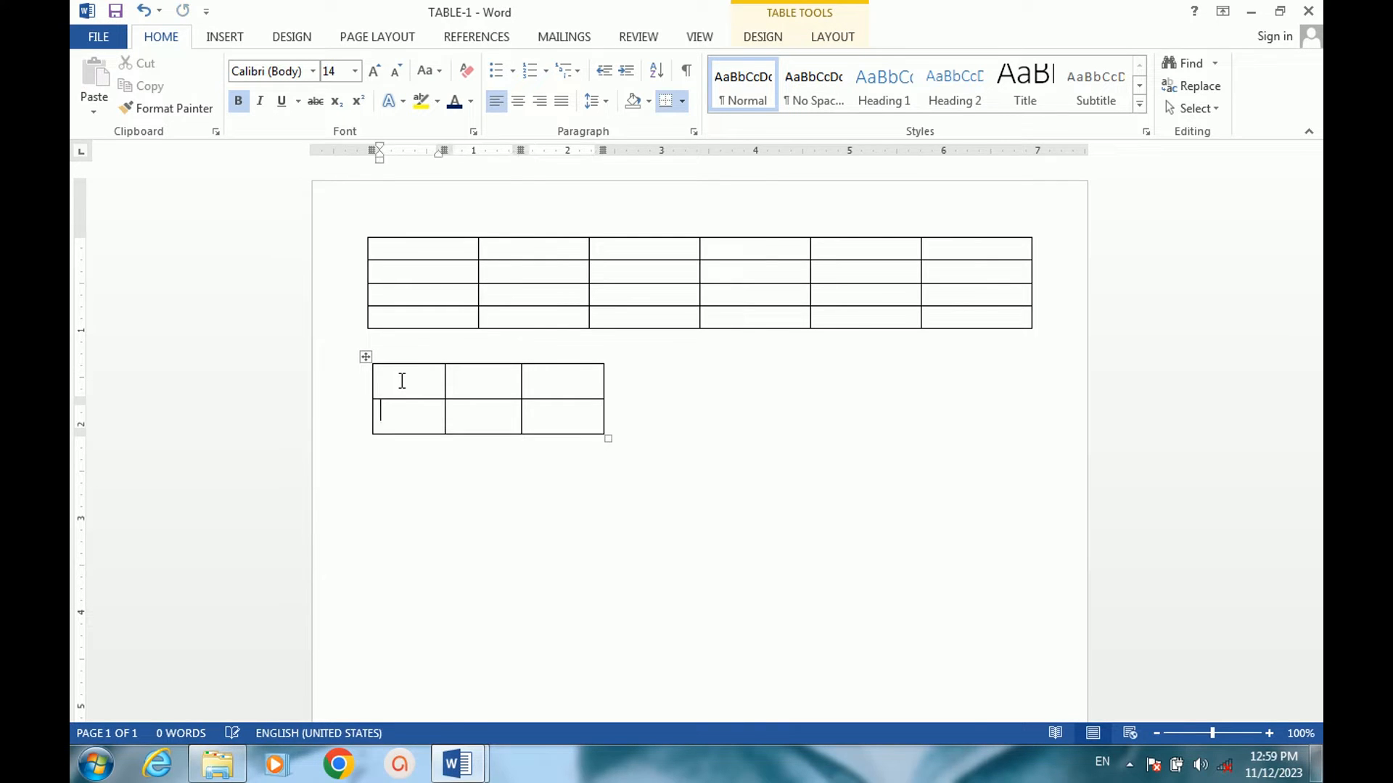
key(Tab)
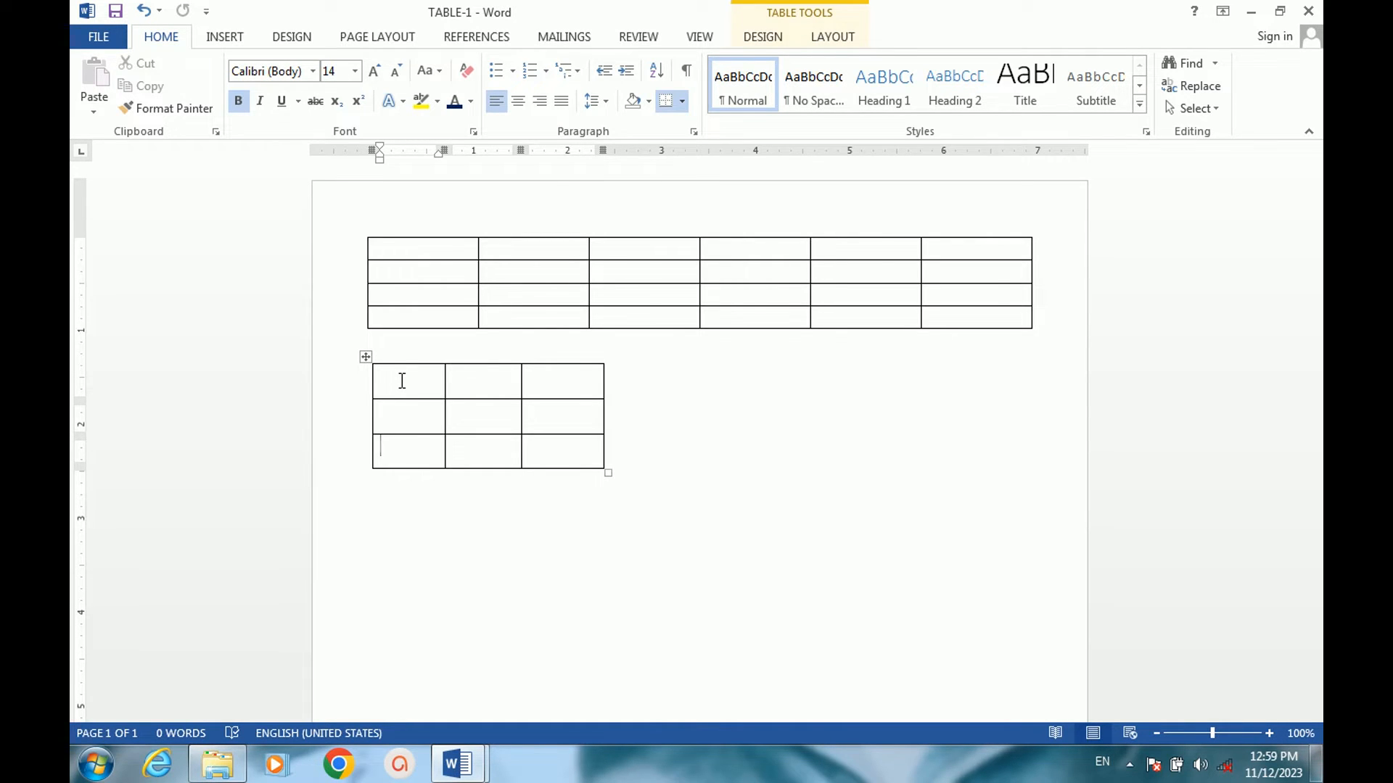
click(667, 457)
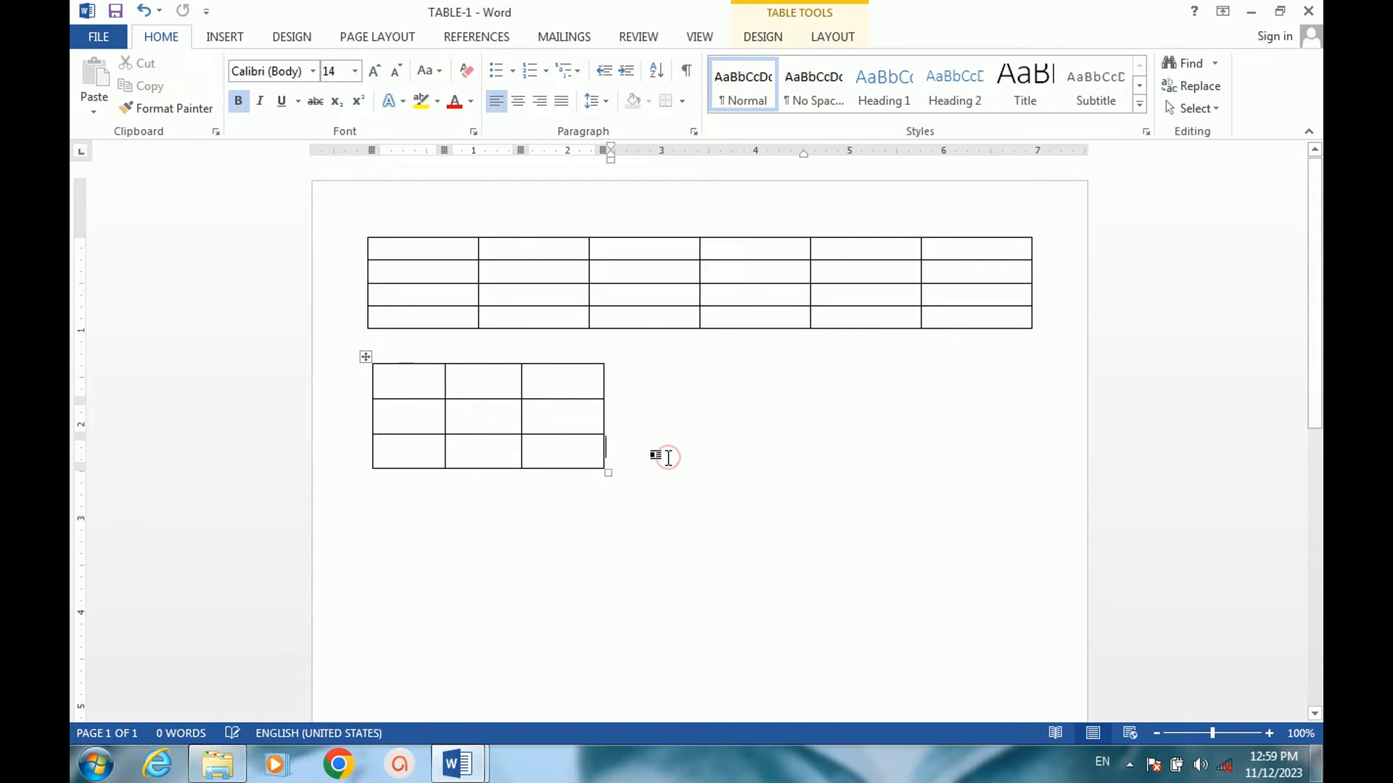
Below the second table, enter four widely spaced plus signs on one line and turn them into another three-column table row.
click(465, 502)
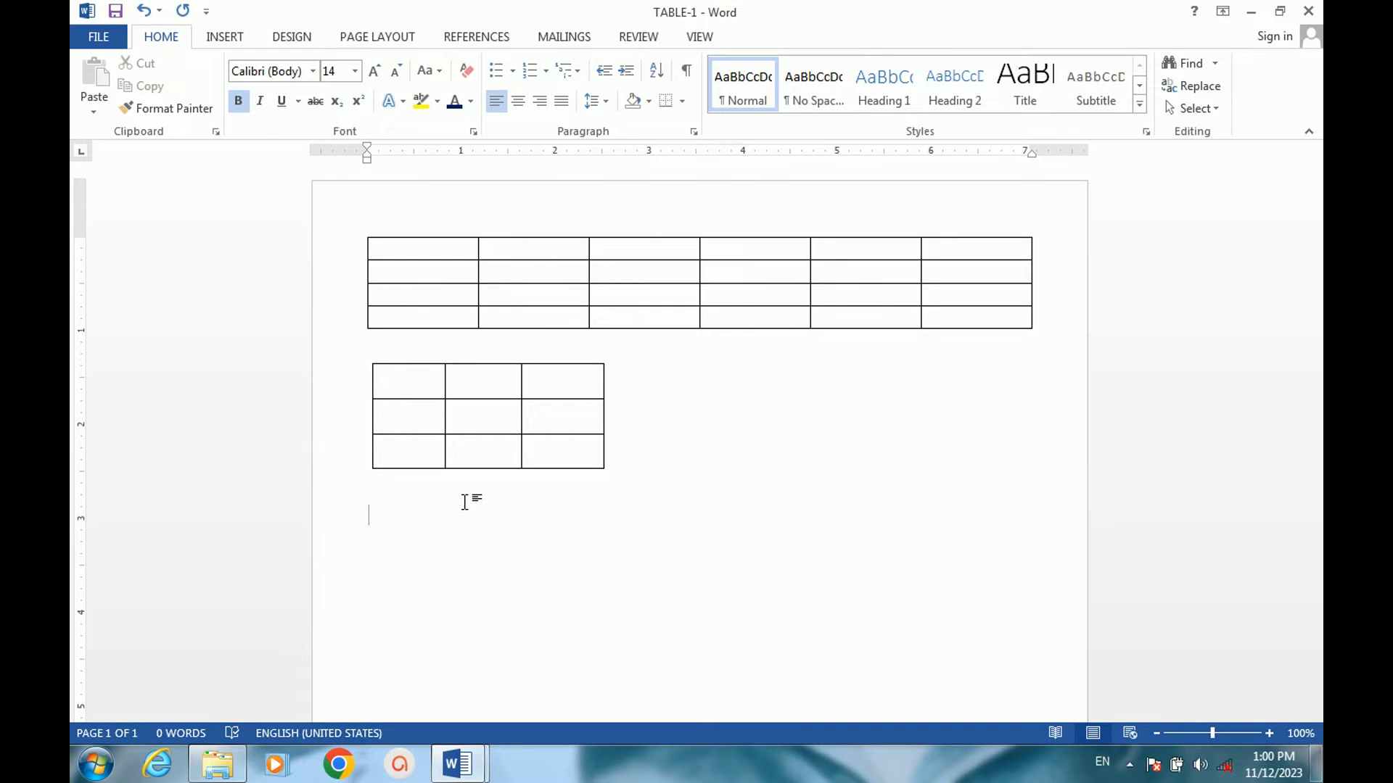
text(+                    +                    +)
key(Tab)
text(+)
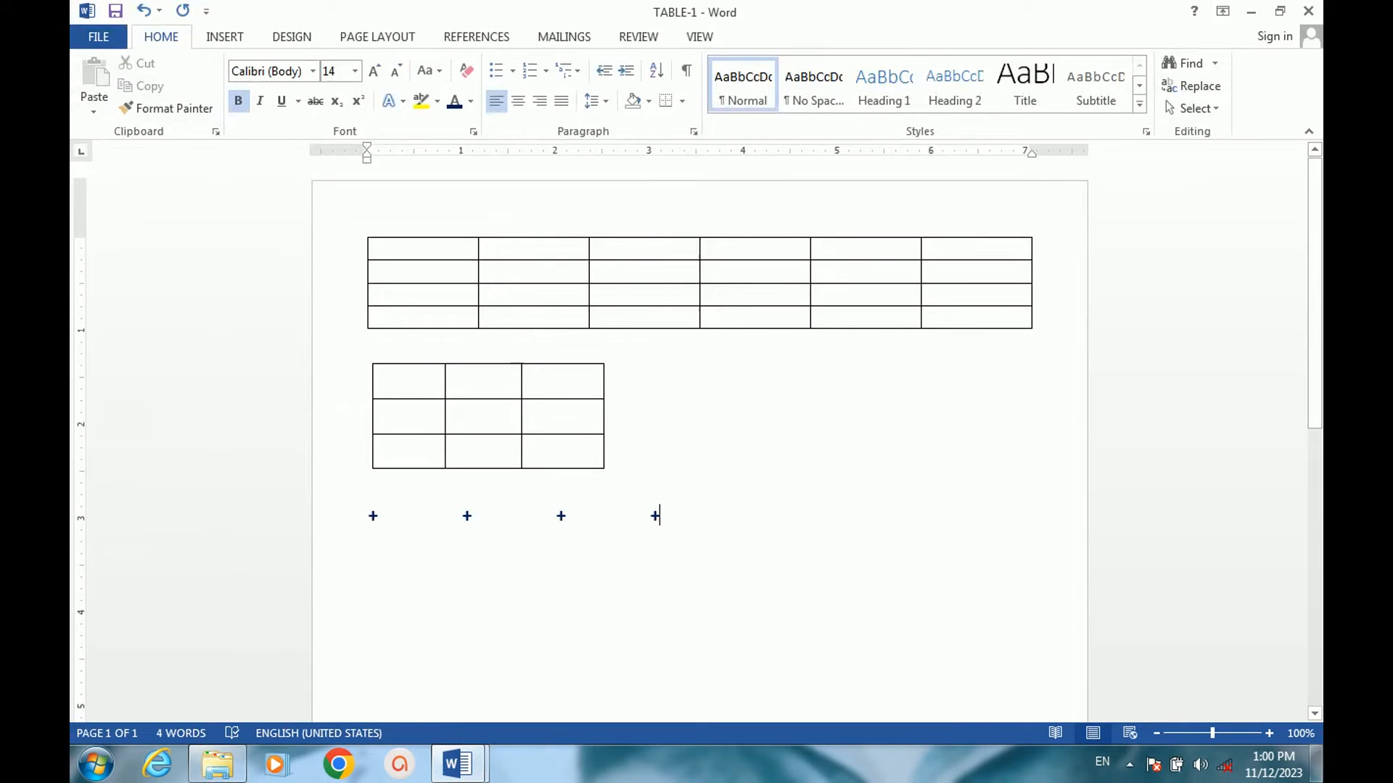
key(Return)
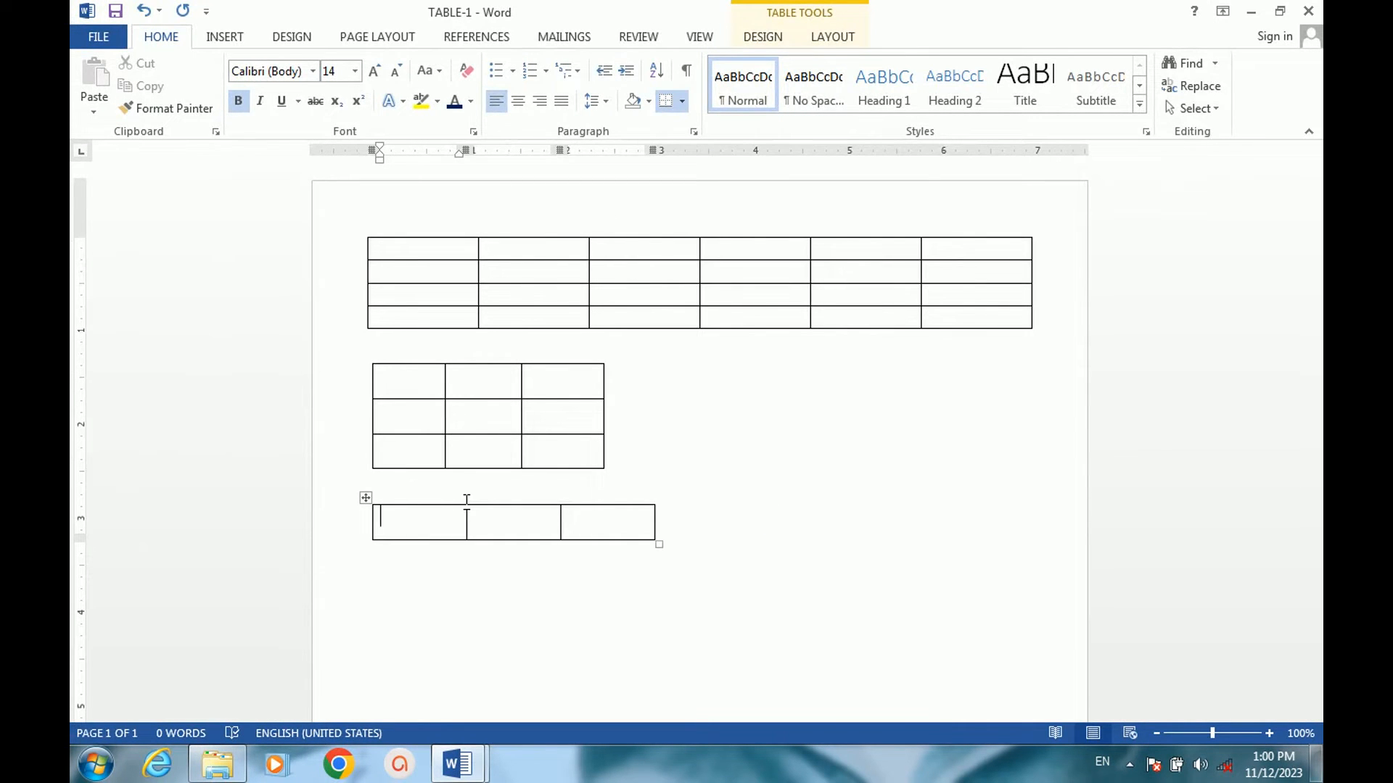
Add a second row to the third table.
key(Tab)
key(Tab)
key(Tab)
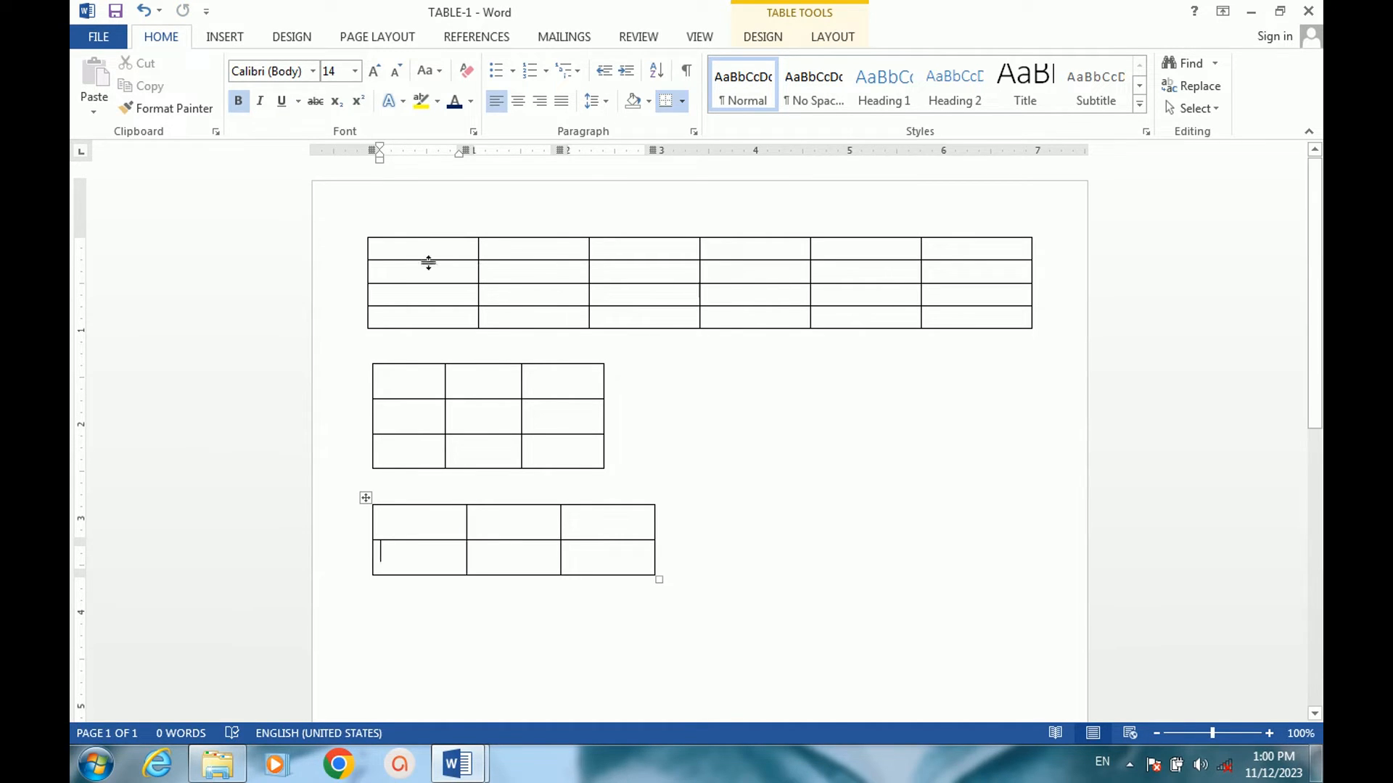
Fill the first five cells of the first table's top row with 12, 56, 34, 65 and 34.
click(415, 243)
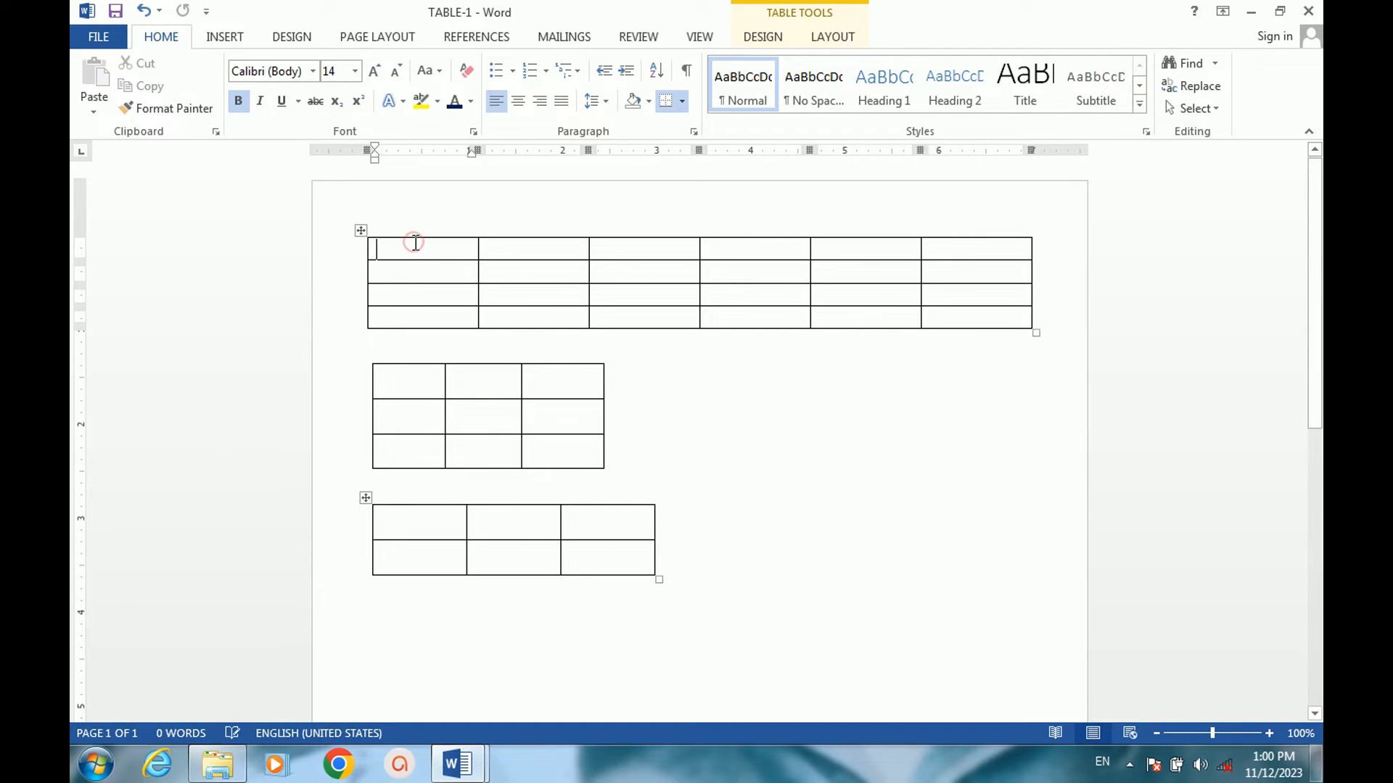
text(12)
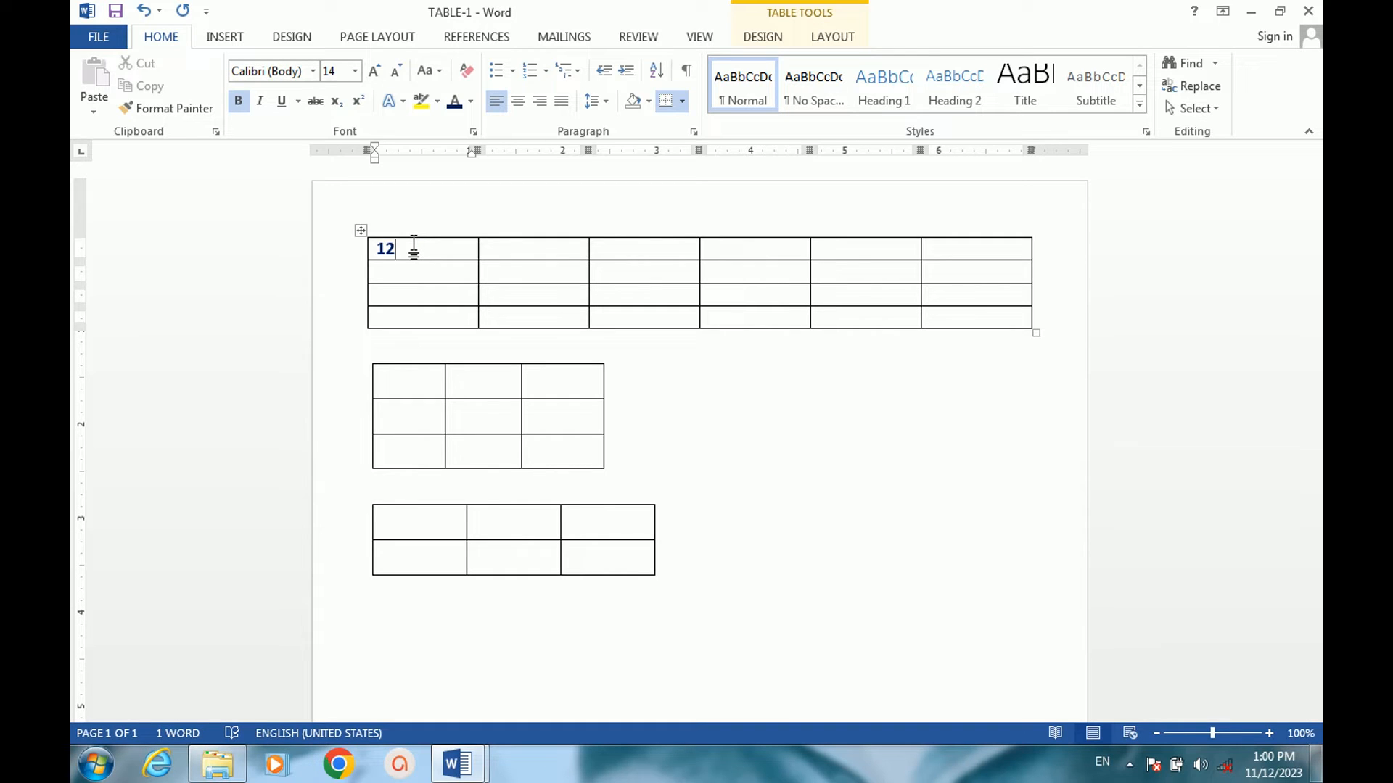
key(Tab)
text(56)
key(Tab)
text(34)
key(Tab)
key(Tab)
key(shift+Tab)
text(65)
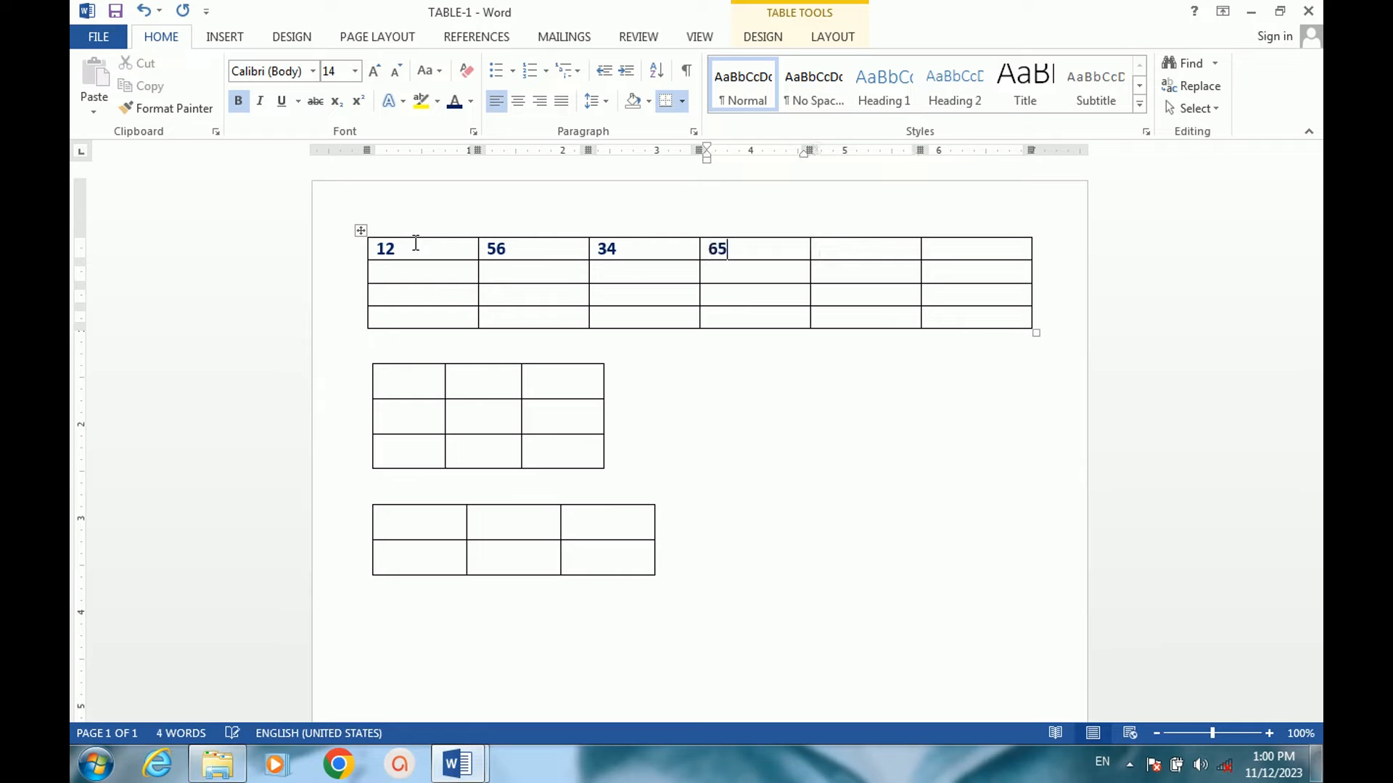
key(Tab)
text(34)
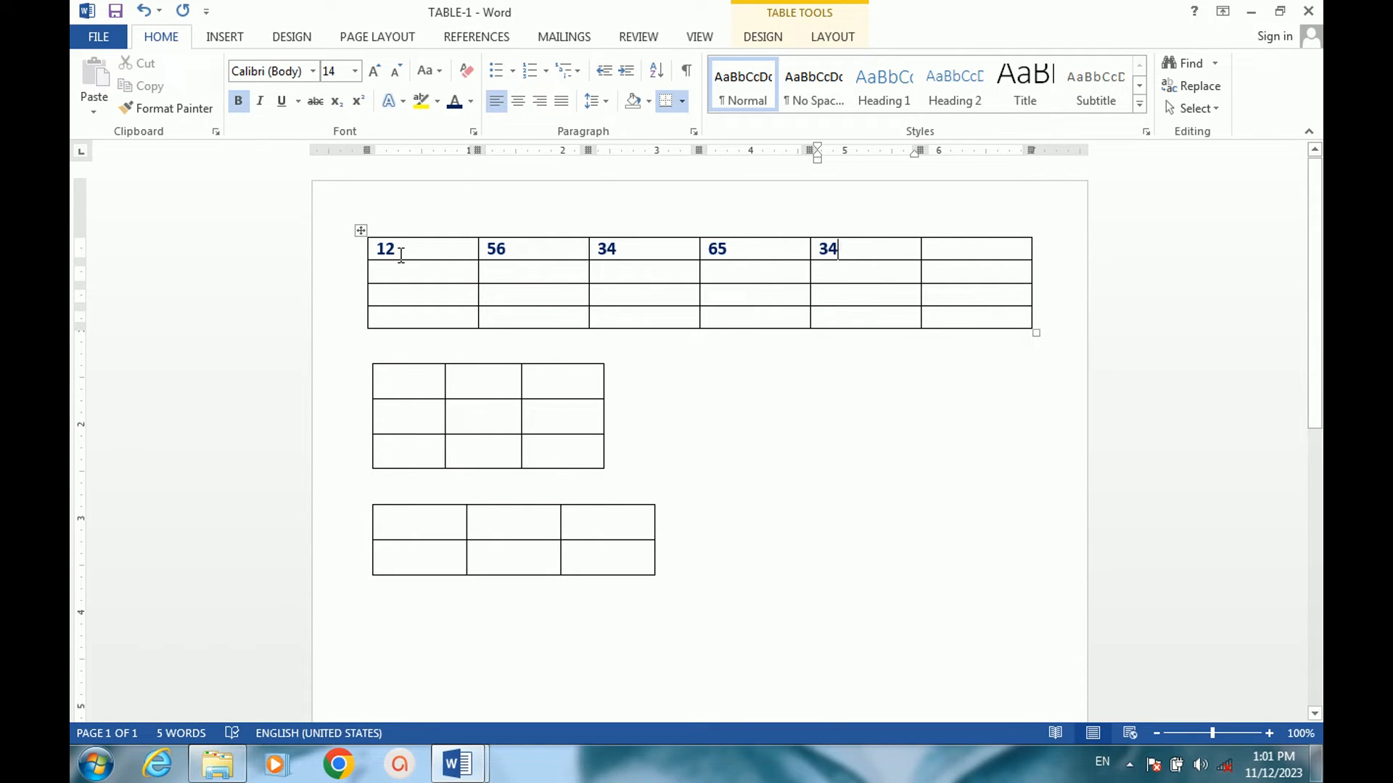
Move backward and forward through the filled cells of the first table's top row.
key(shift+Tab)
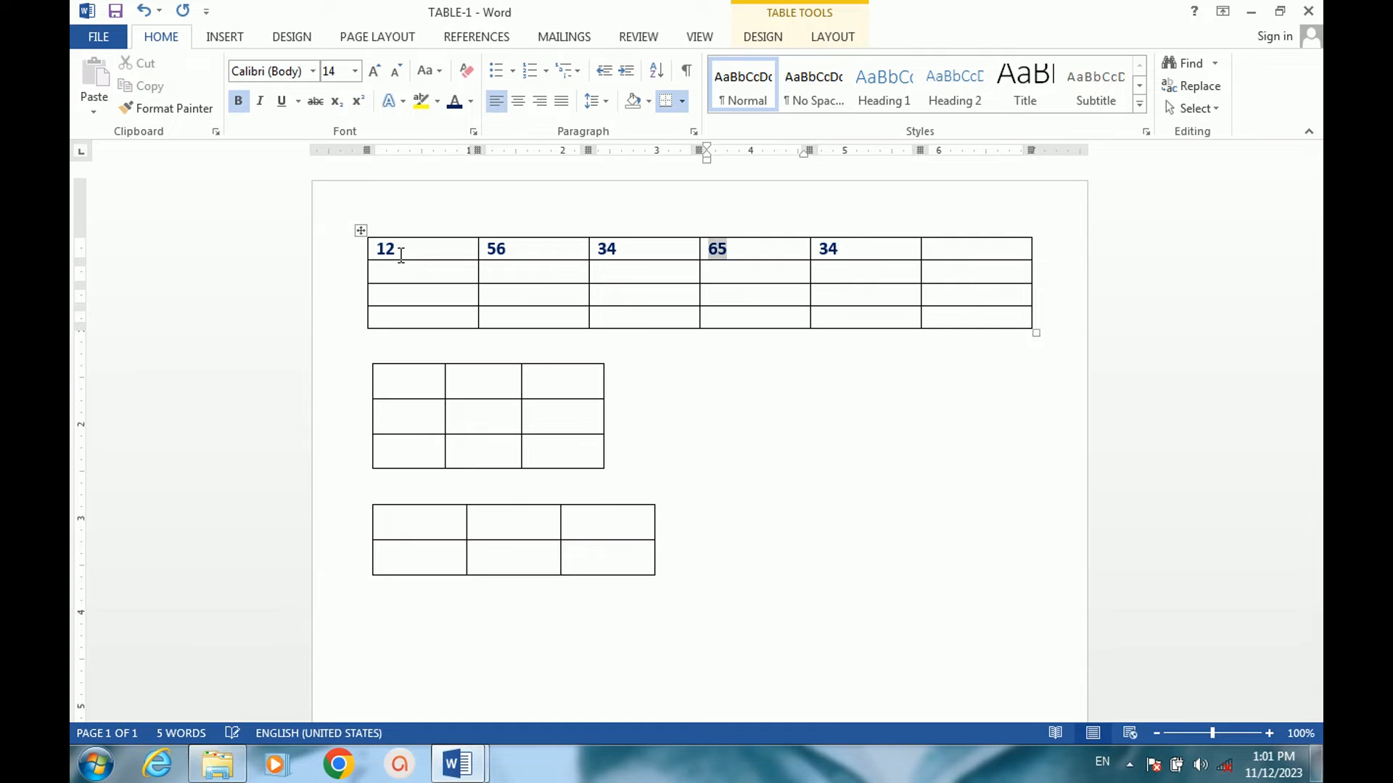
key(shift+Tab)
key(shift+Tab)
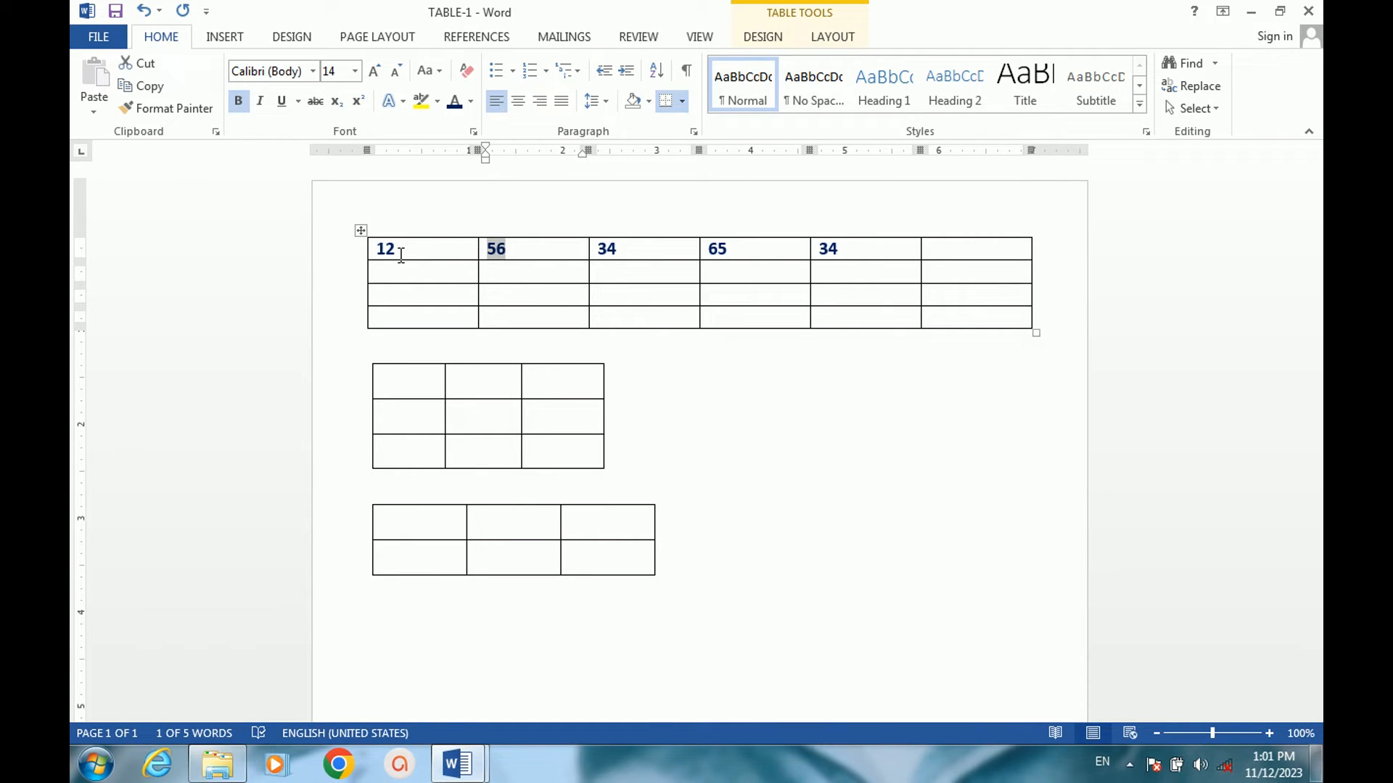
key(Tab)
key(Tab)
key(Tab)
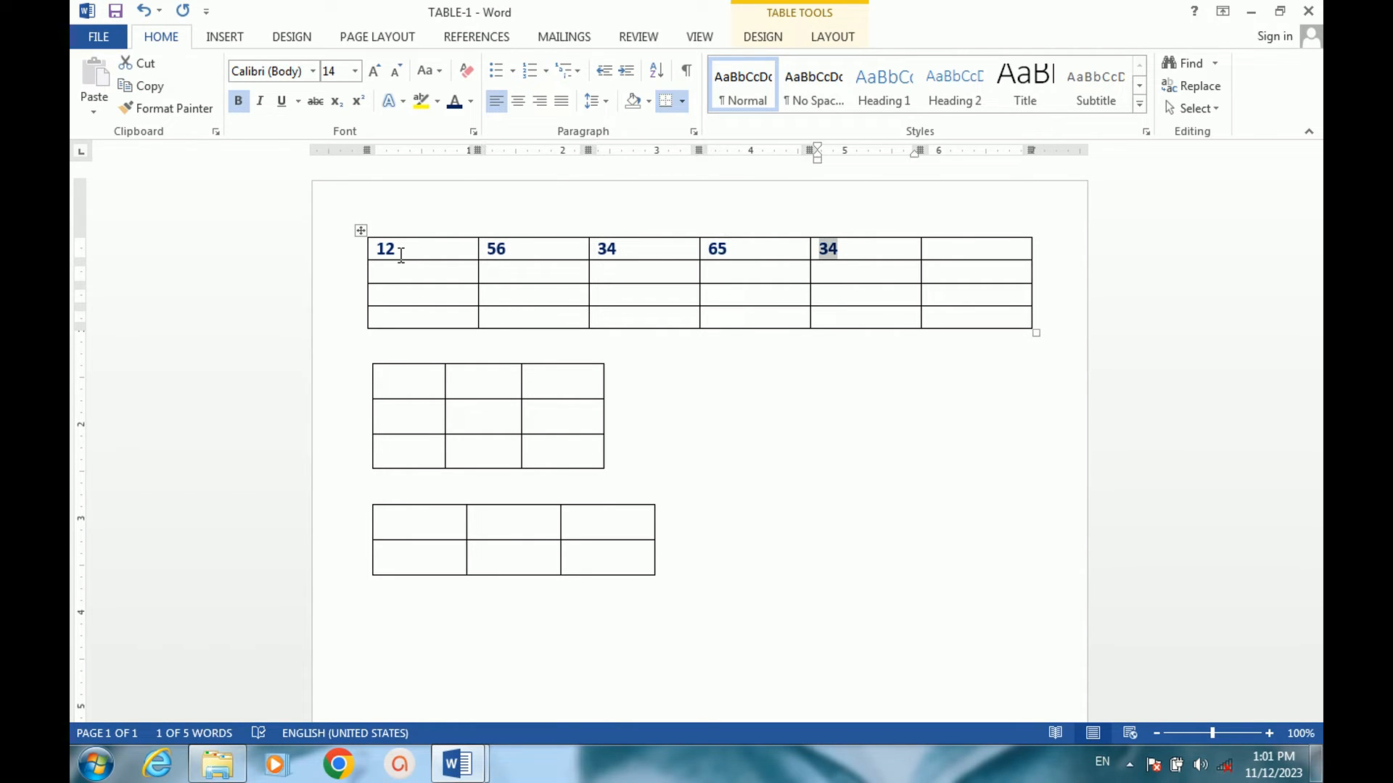
key(shift+Tab)
key(shift+Tab)
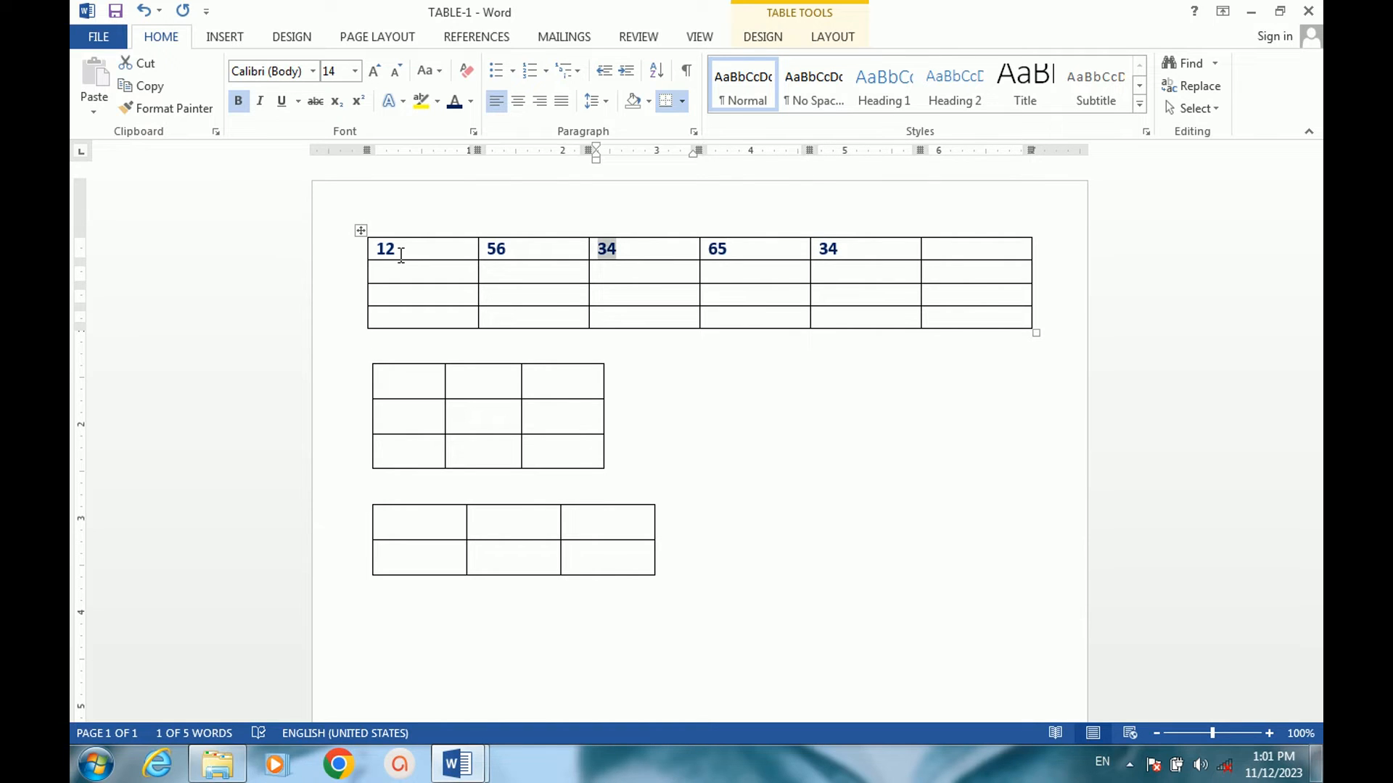
key(Tab)
key(Tab)
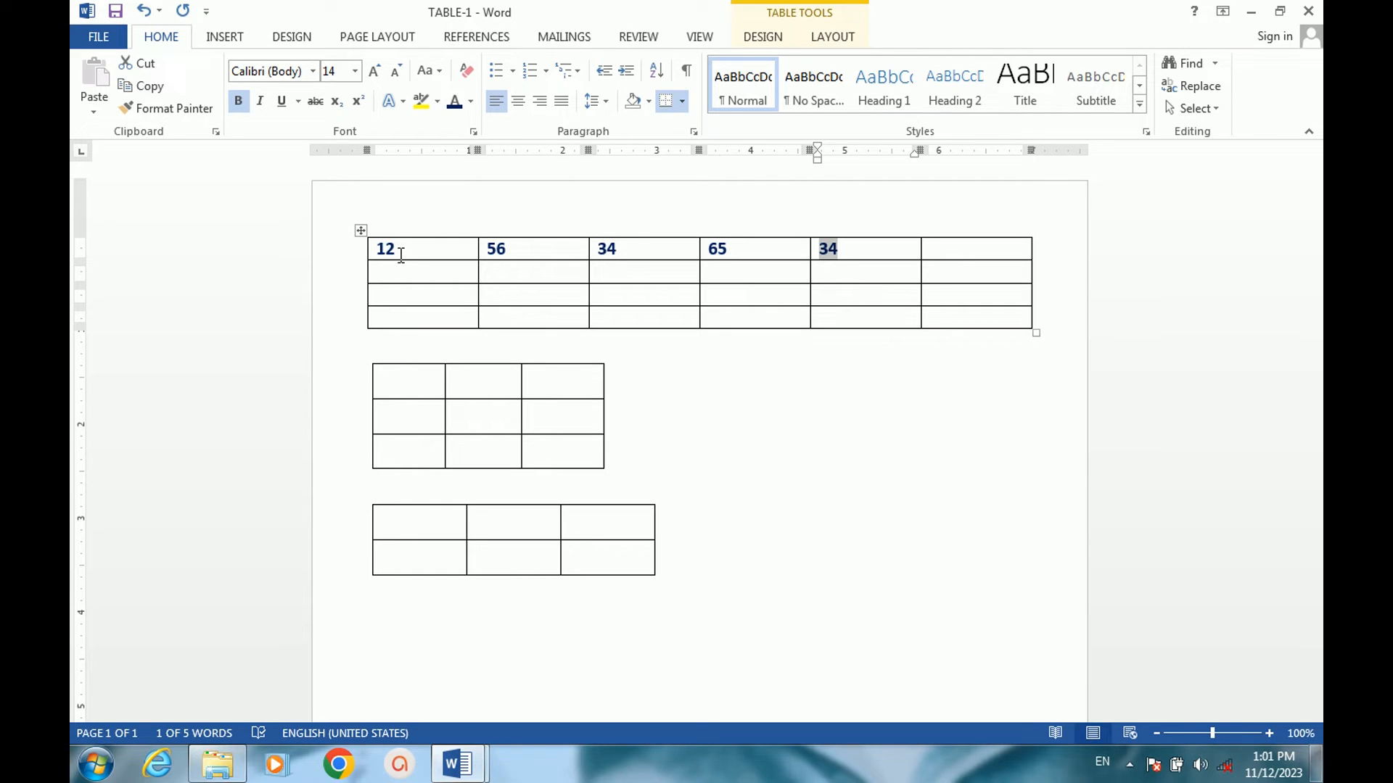
Go back to the third cell of the top row and replace its value with 25.
key(shift+Tab)
key(shift+Tab)
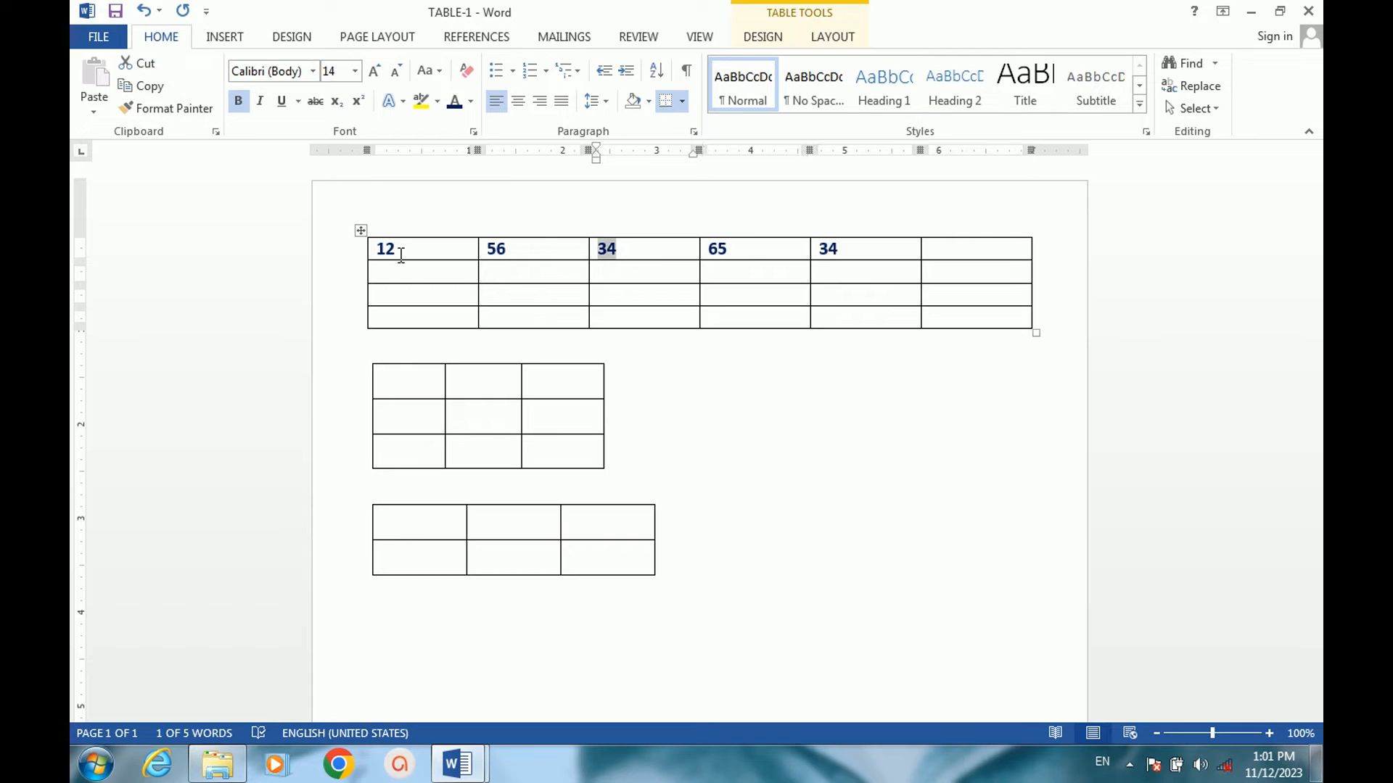
text(25)
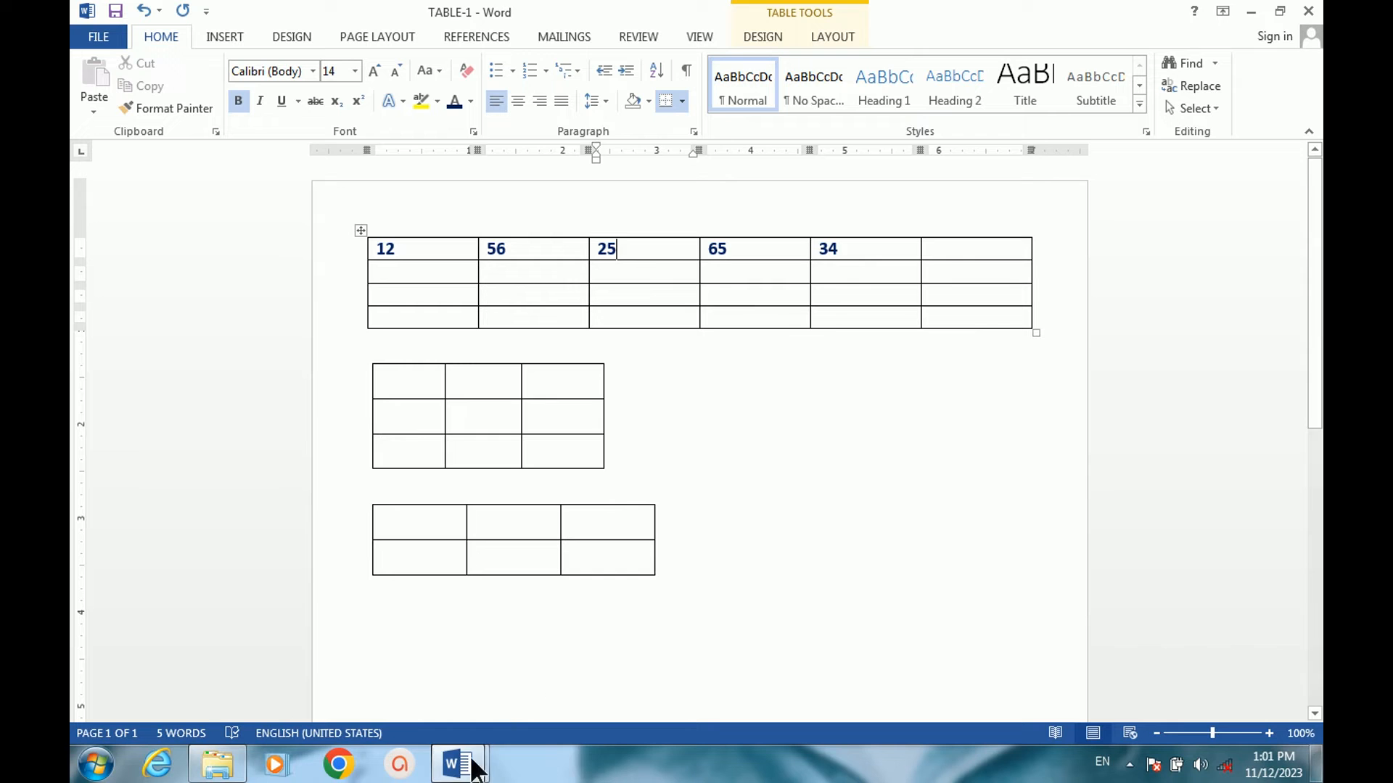
Switch to the TABLE-2 document and insert a blank row below the third row of the first table.
mouse_move(458, 761)
click(384, 659)
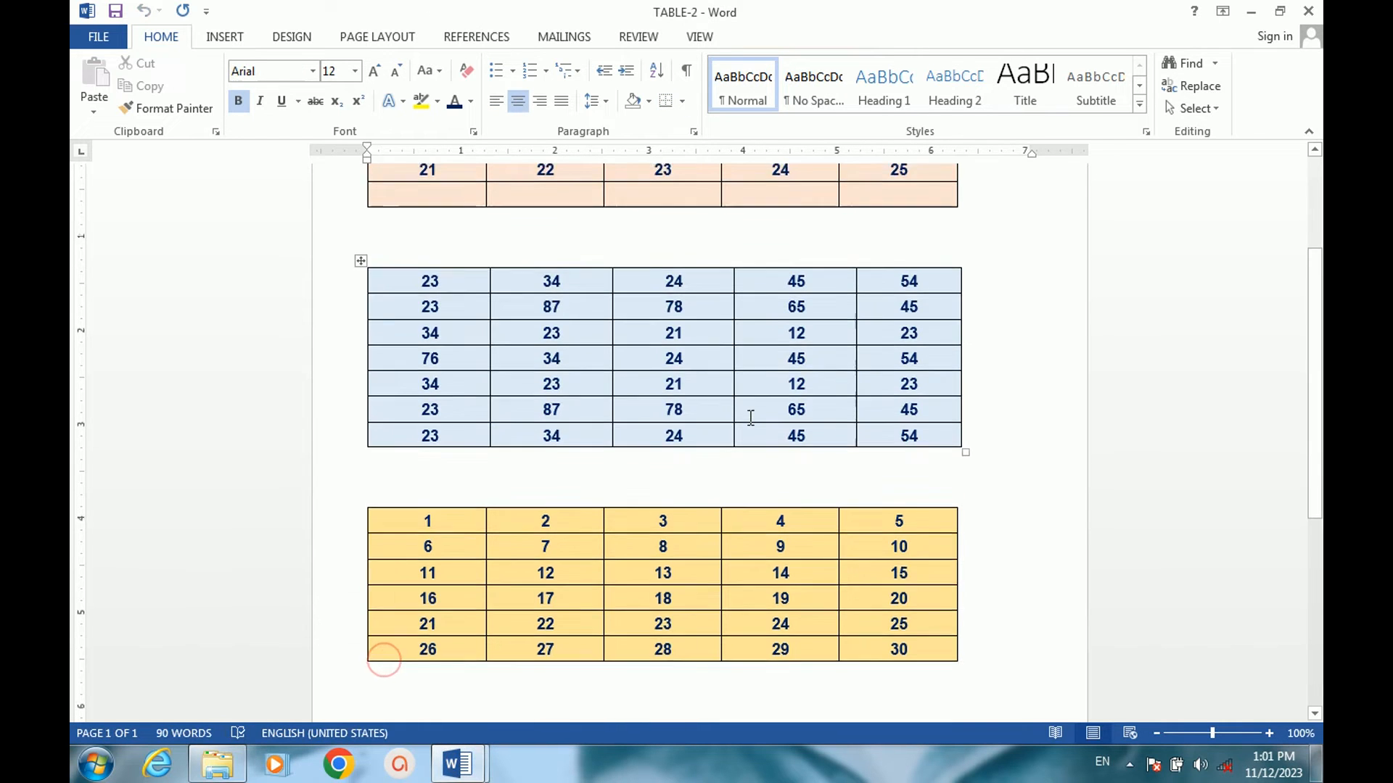
scroll(749, 413, up, 5)
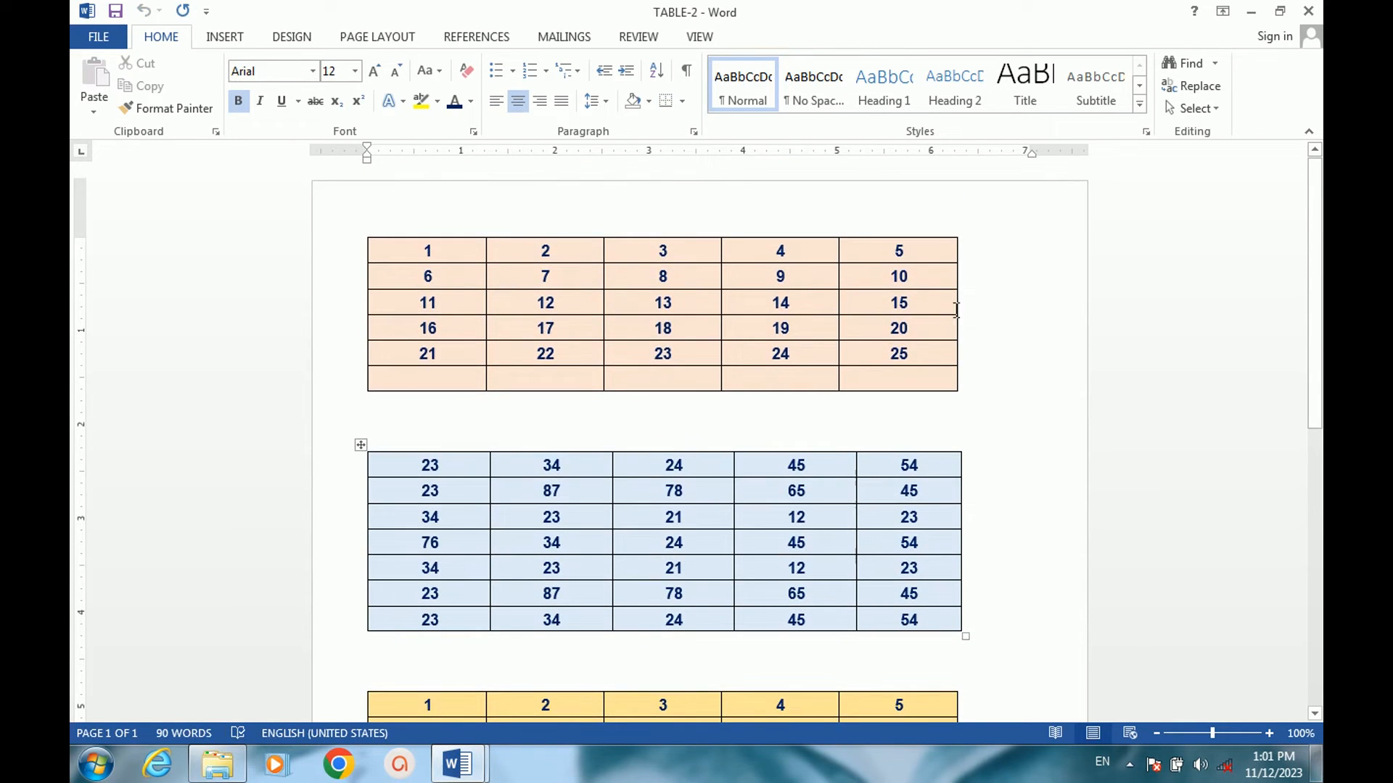
click(935, 307)
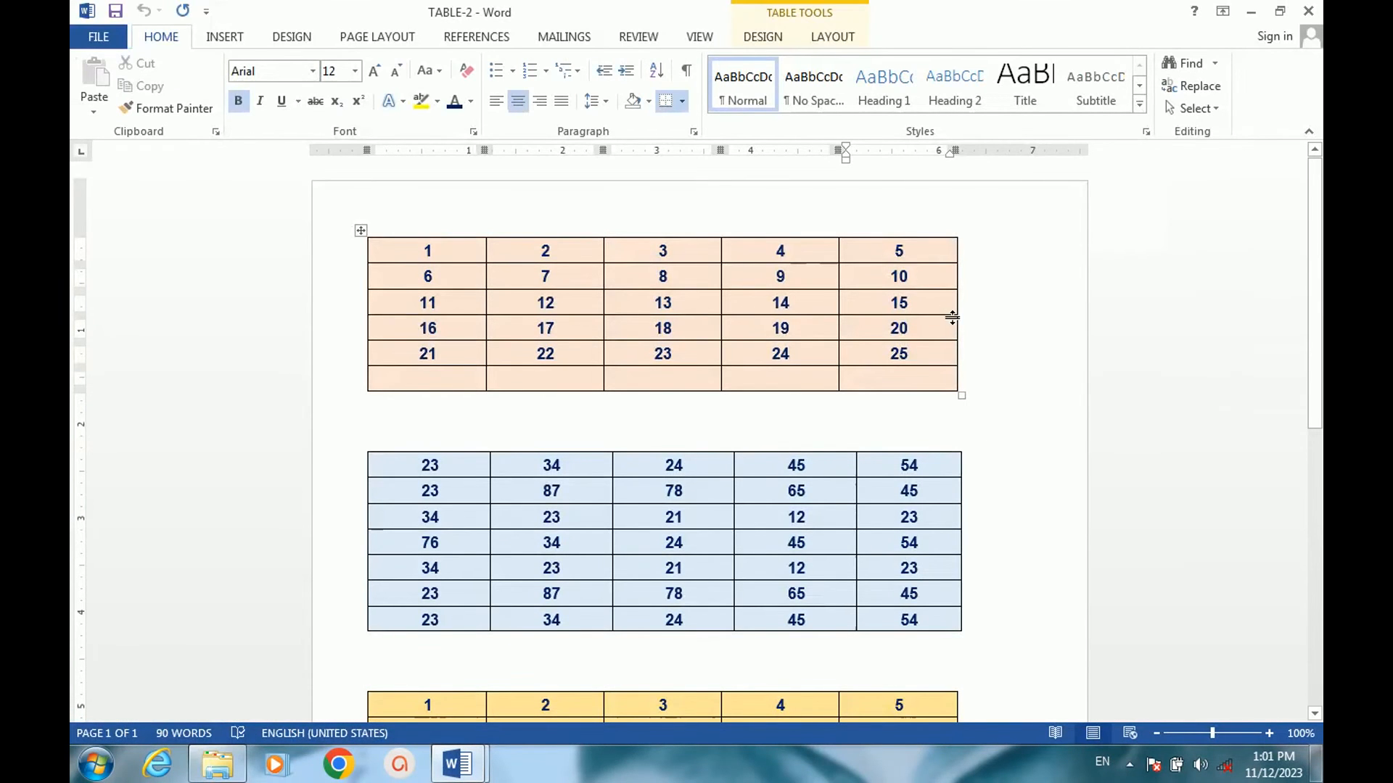
click(967, 300)
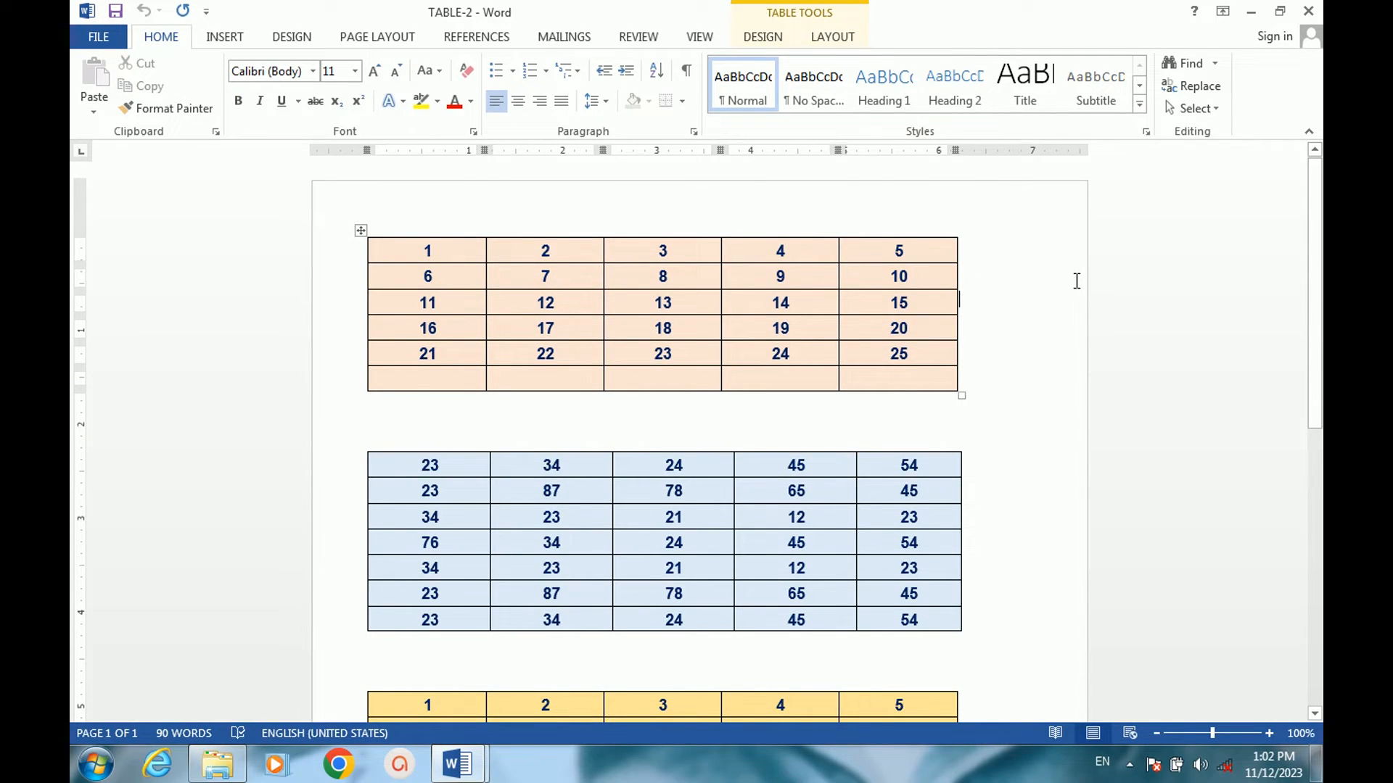
key(Return)
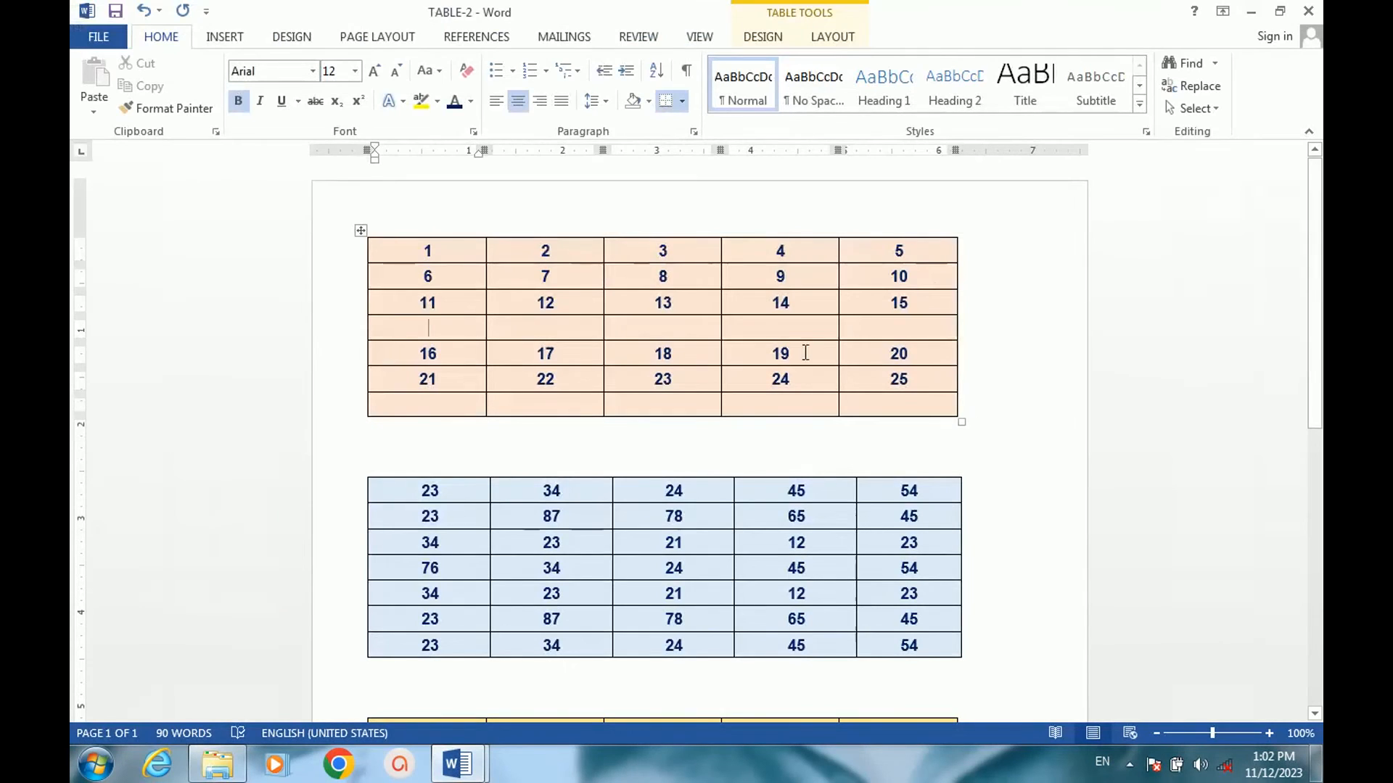
Split the yellow table above the row starting with 16, and undo the split.
scroll(646, 450, down, 10)
scroll(551, 438, up, 5)
scroll(551, 438, down, 5)
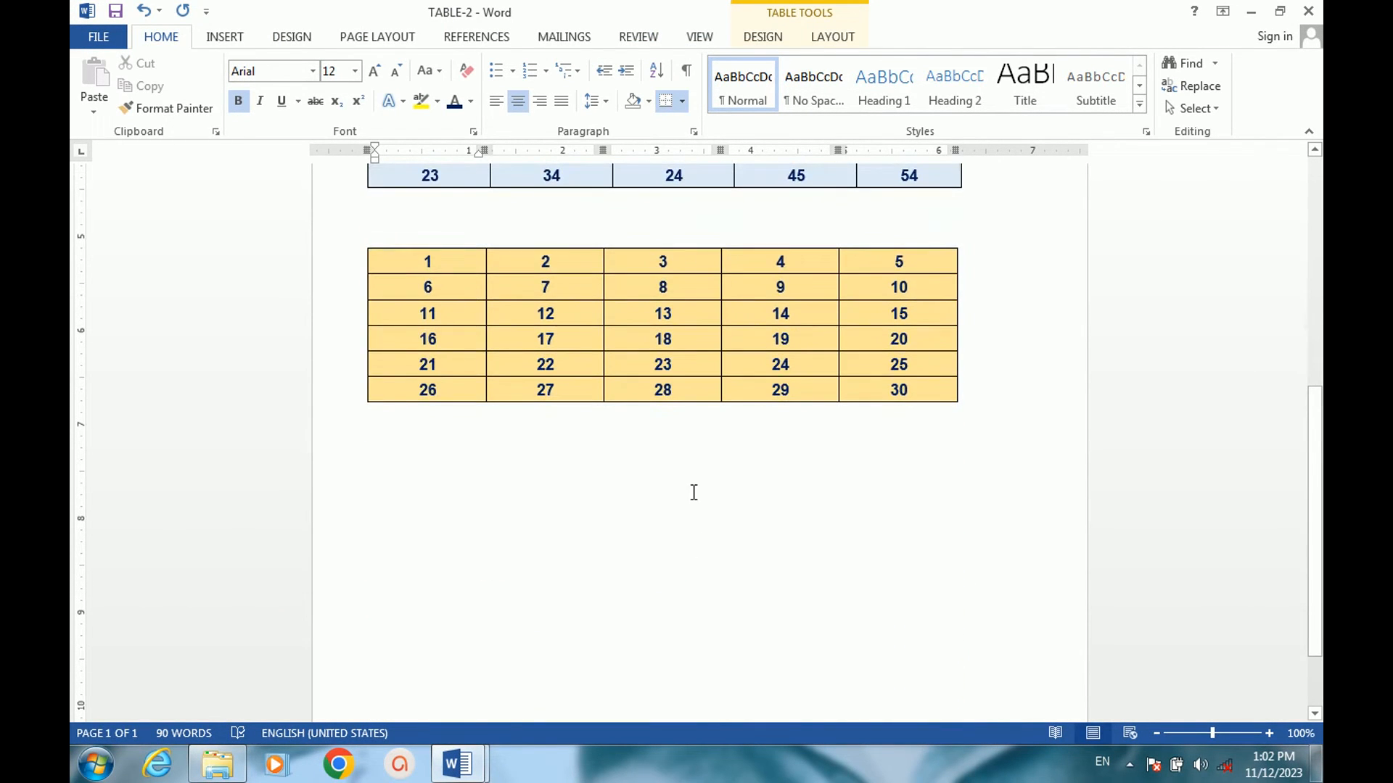
scroll(647, 467, up, 5)
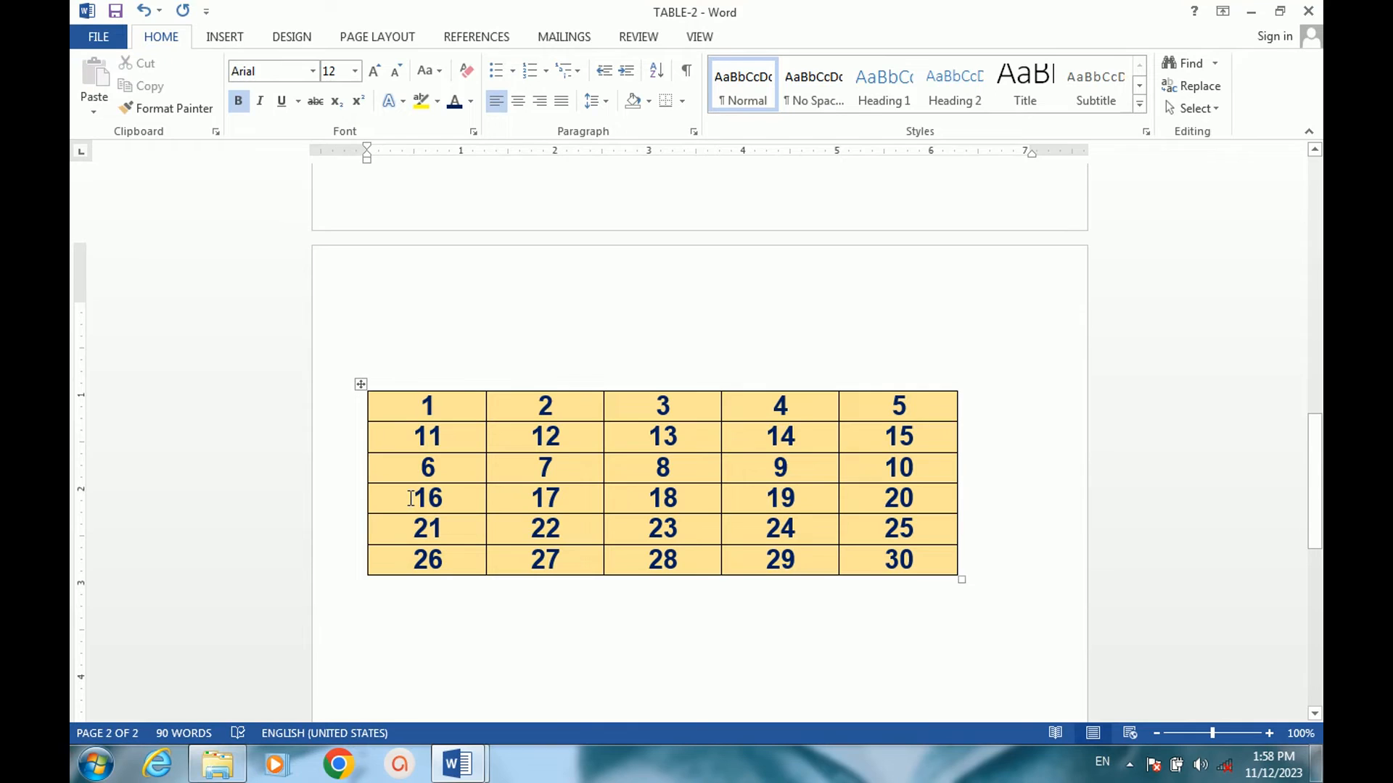
mouse_move(411, 499)
mouse_down()
mouse_move(442, 525)
mouse_move(536, 540)
mouse_move(911, 564)
mouse_up()
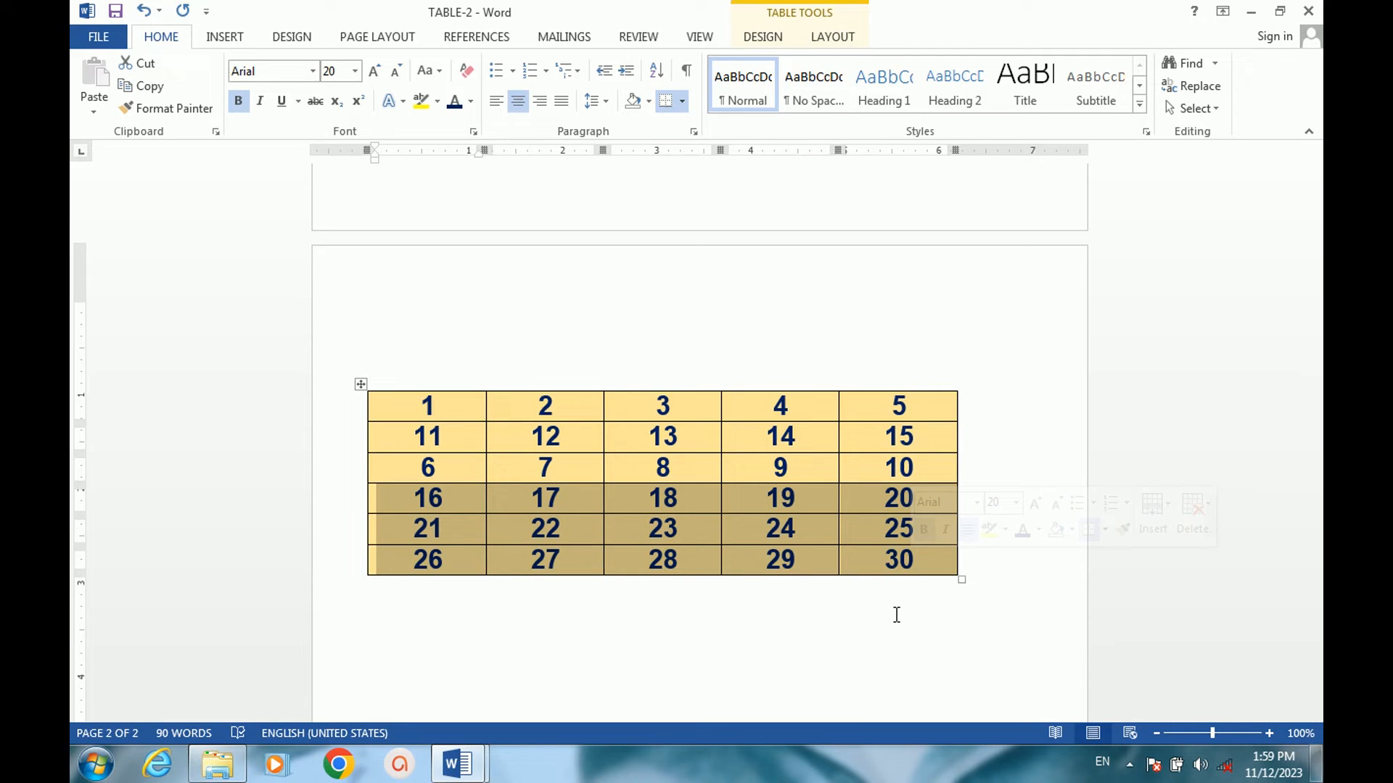
key(ctrl+shift+Return)
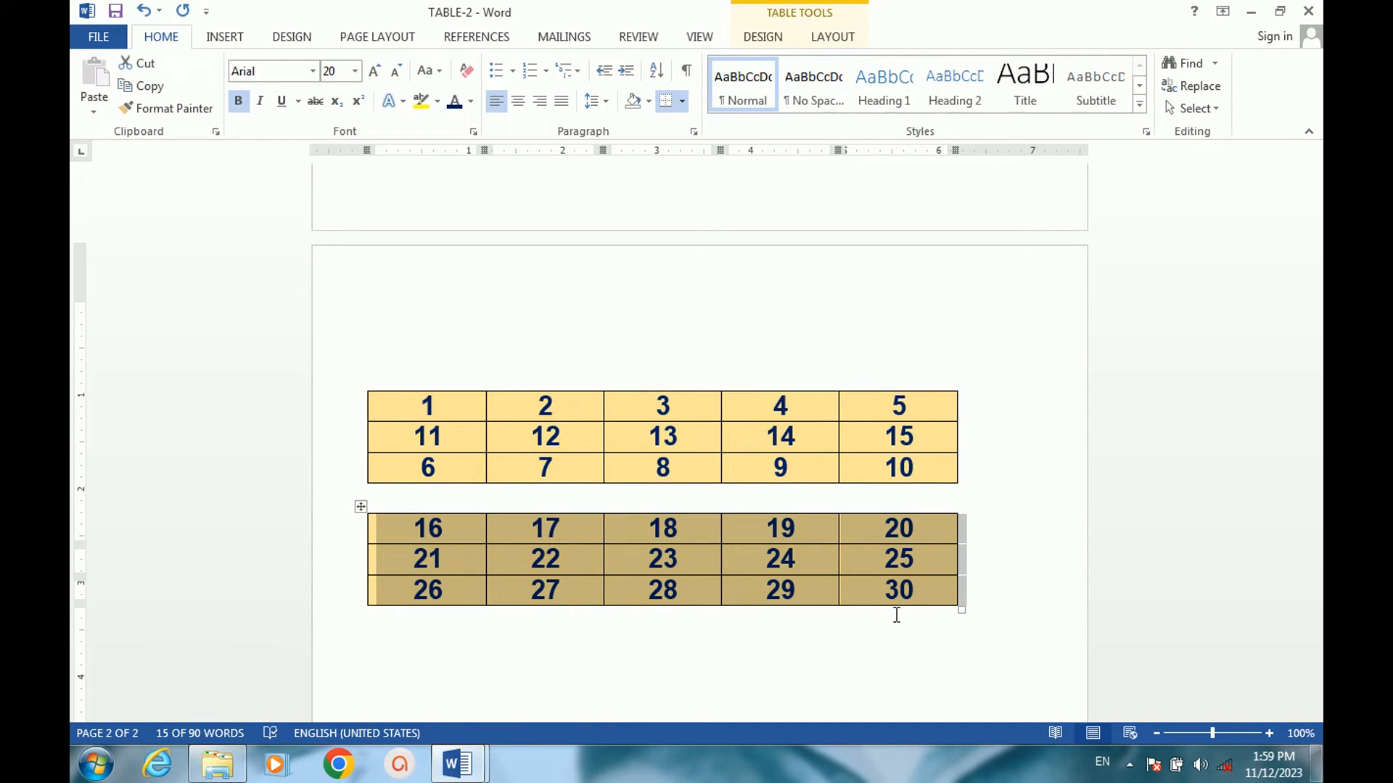
key(ctrl+z)
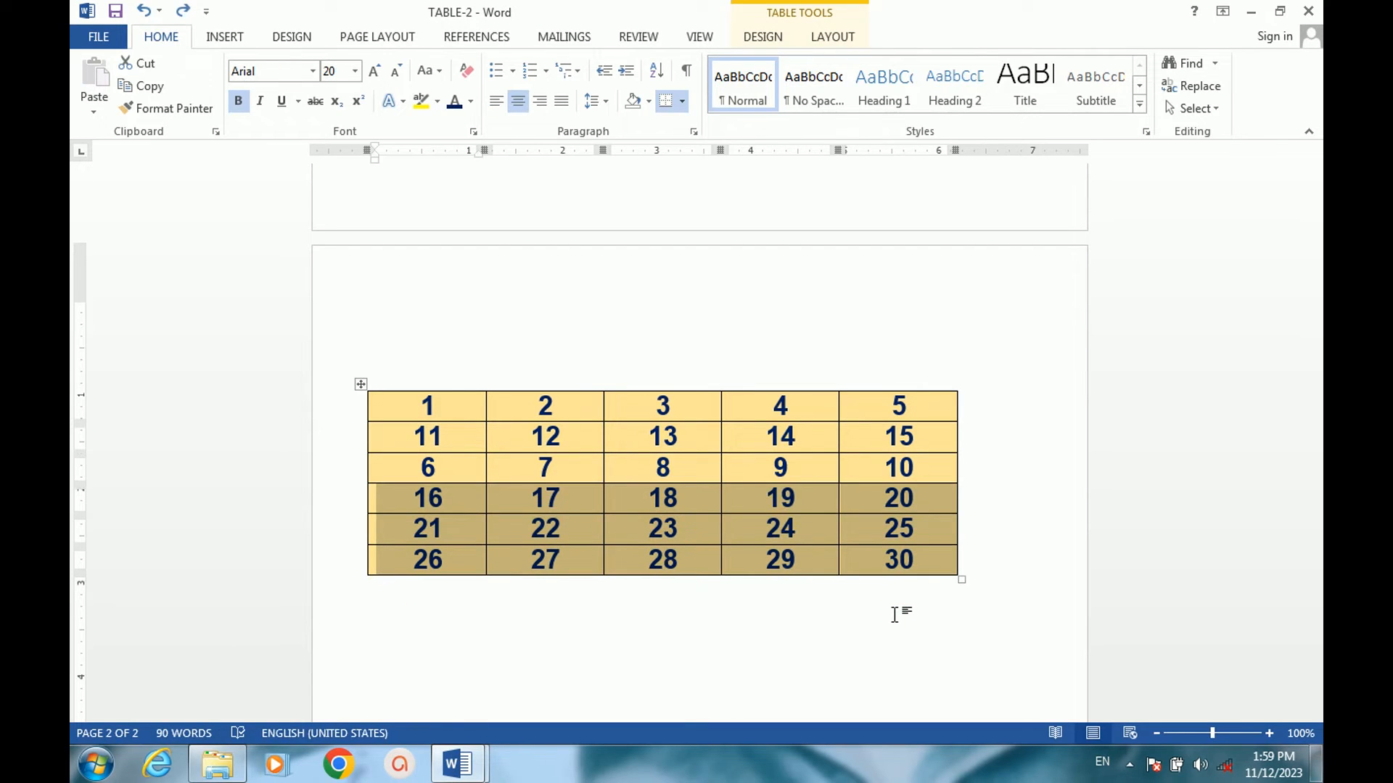
Split the yellow table's last three rows off into a separate table again and undo that split.
click(449, 516)
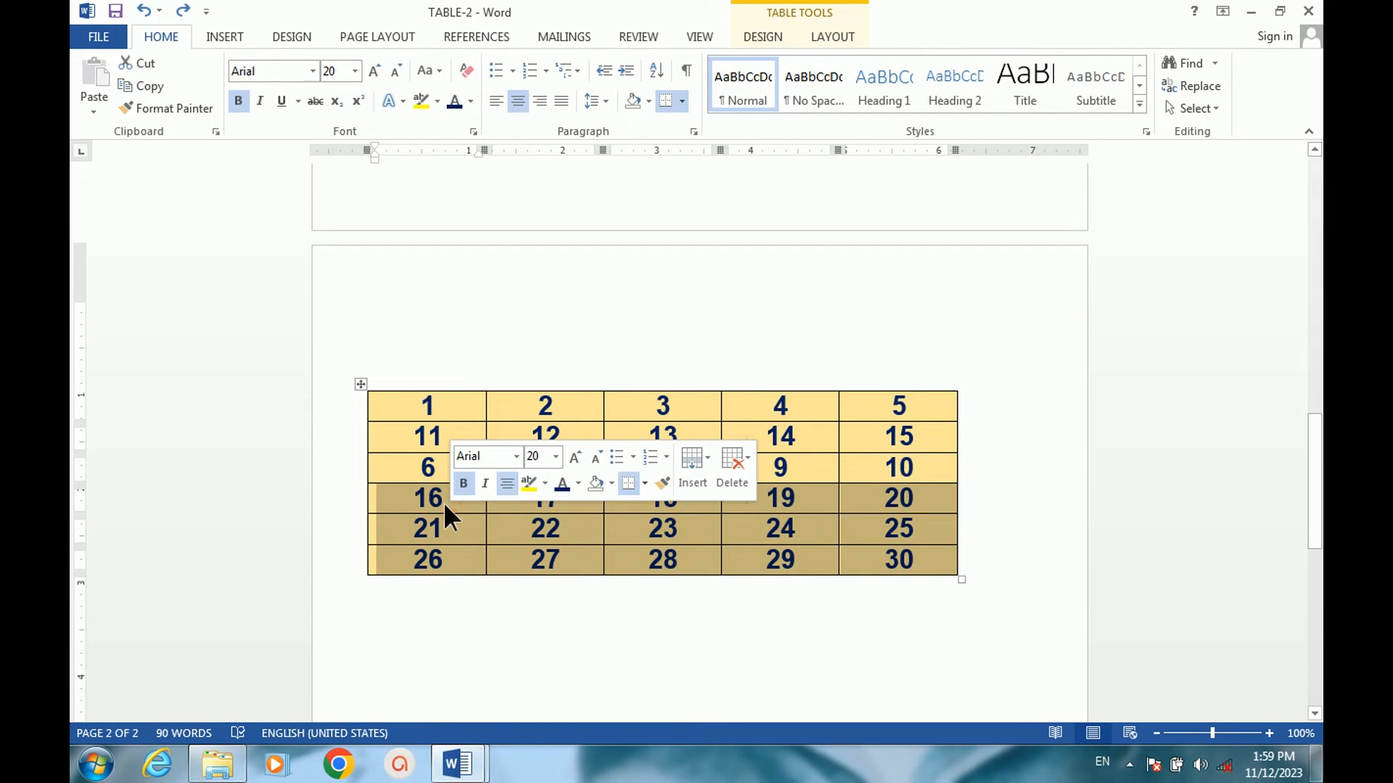
drag(410, 497, 864, 563)
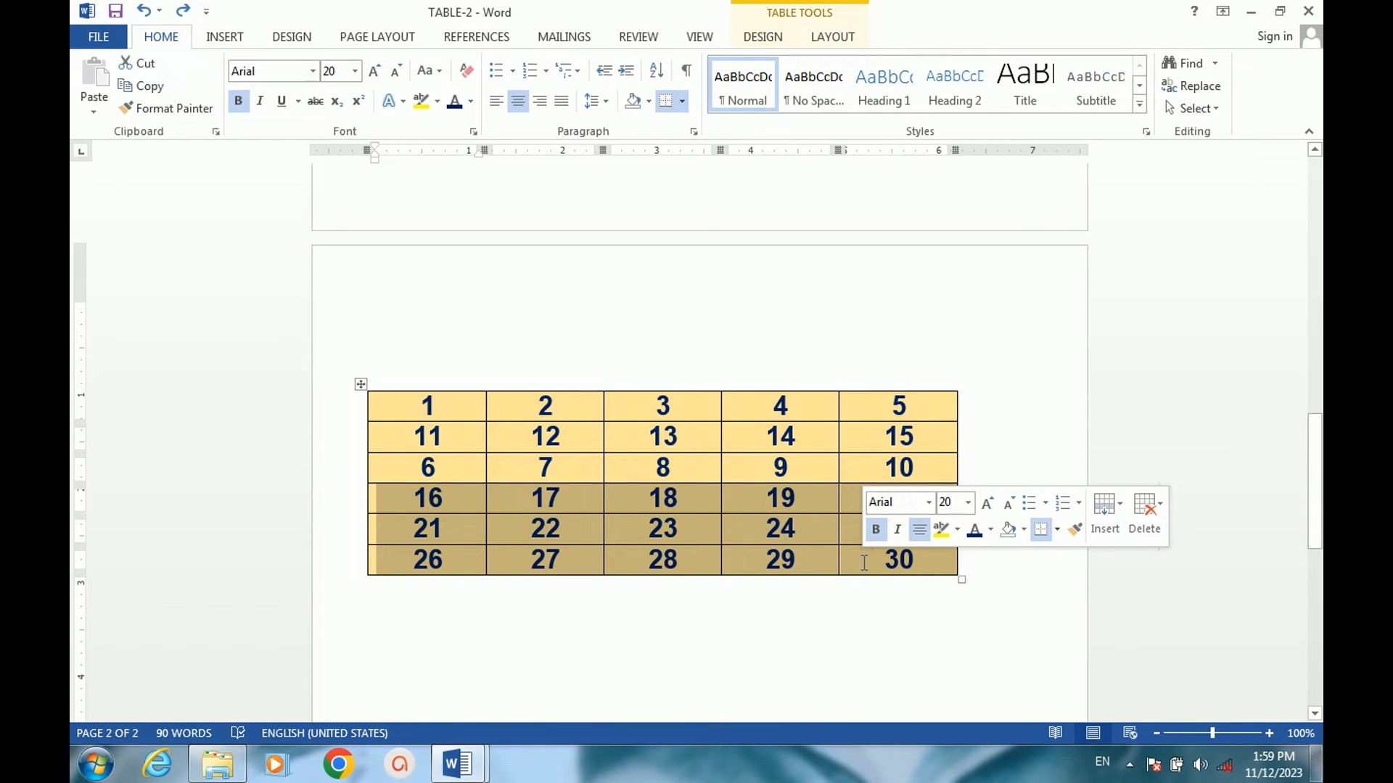
key(ctrl+shift+Return)
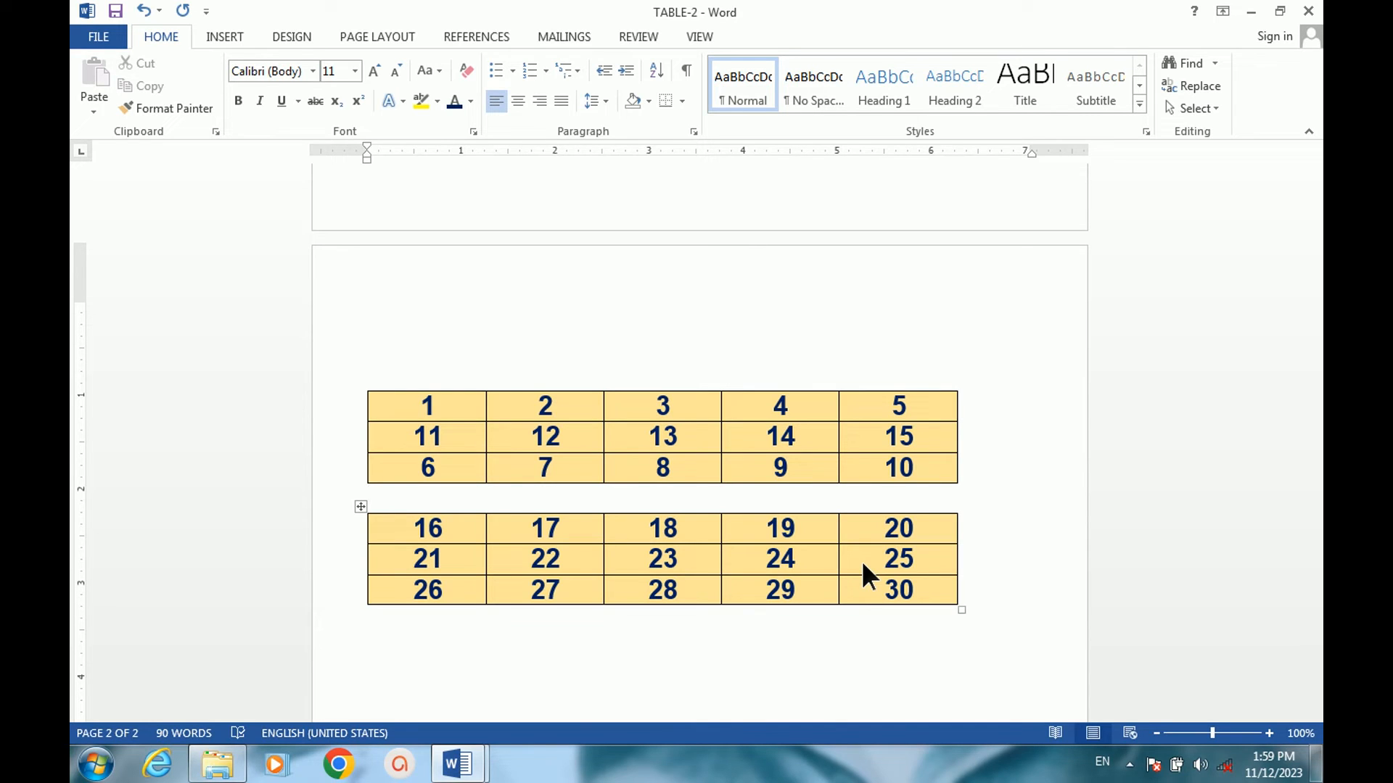
key(ctrl+z)
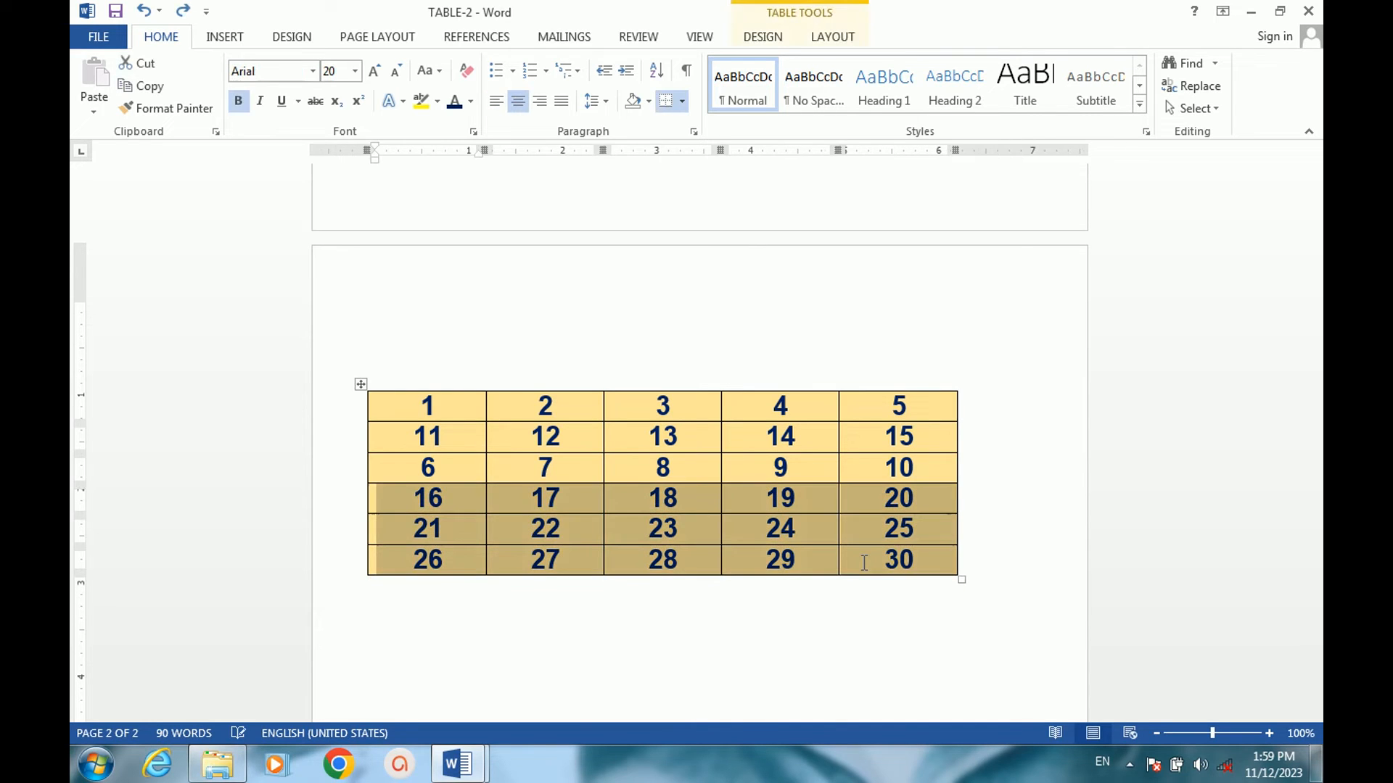
Split the cell containing 12 in the yellow table into 4 columns and 4 rows.
click(642, 439)
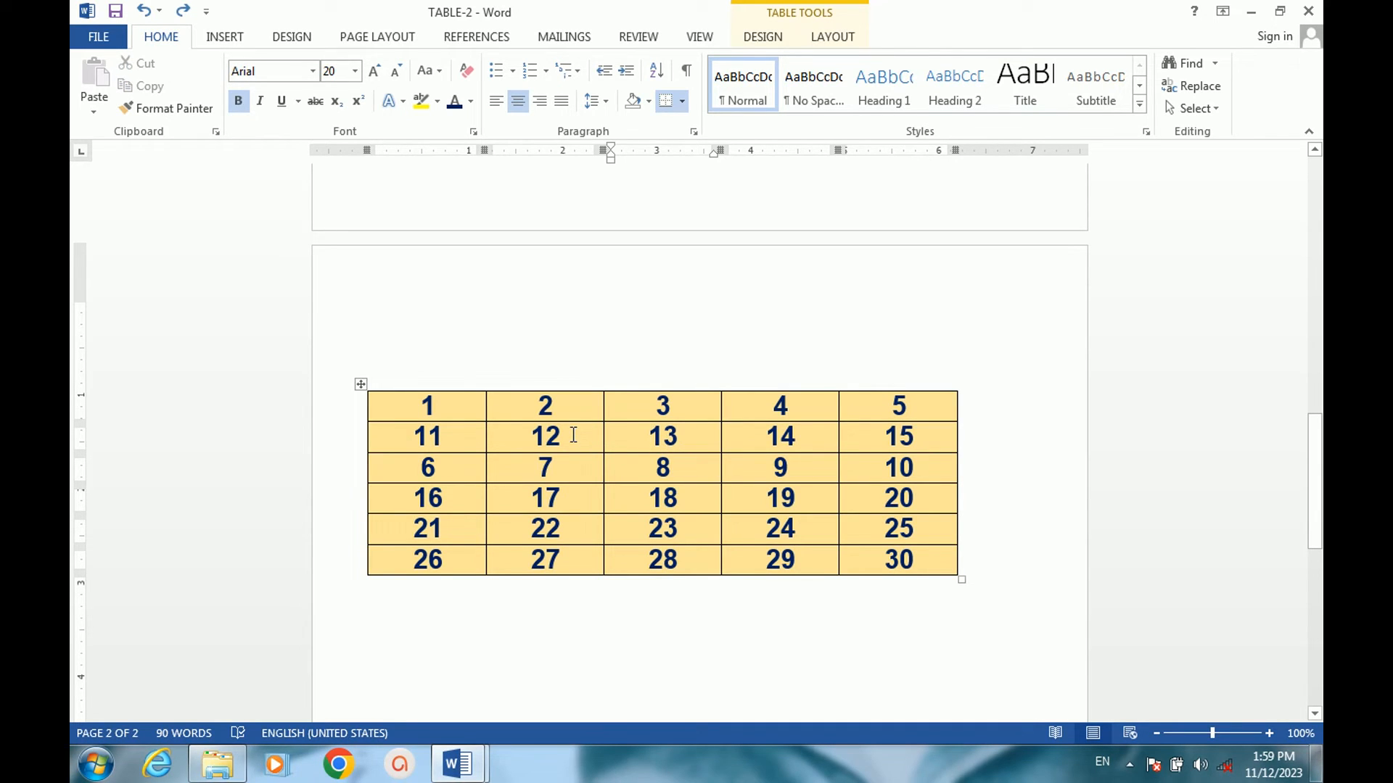
drag(573, 435, 529, 435)
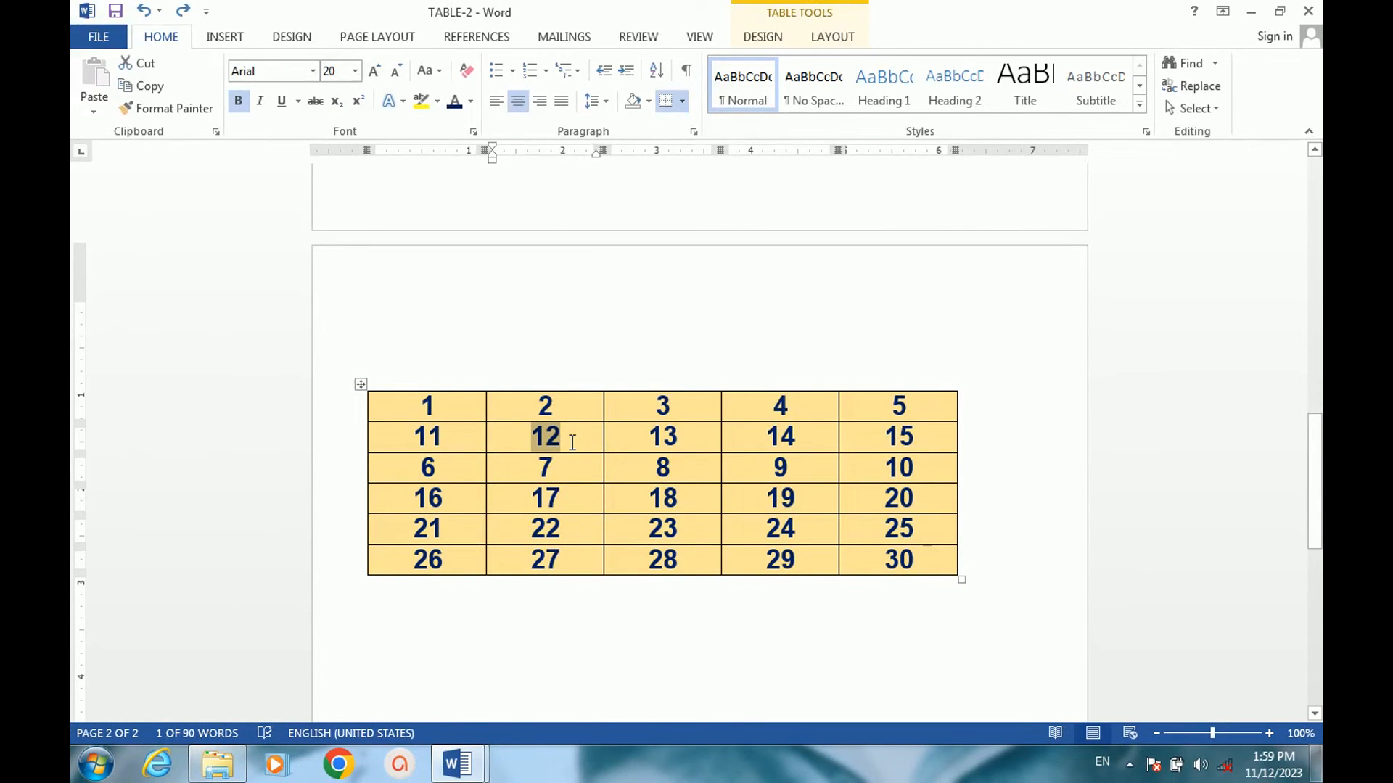
right_click(569, 437)
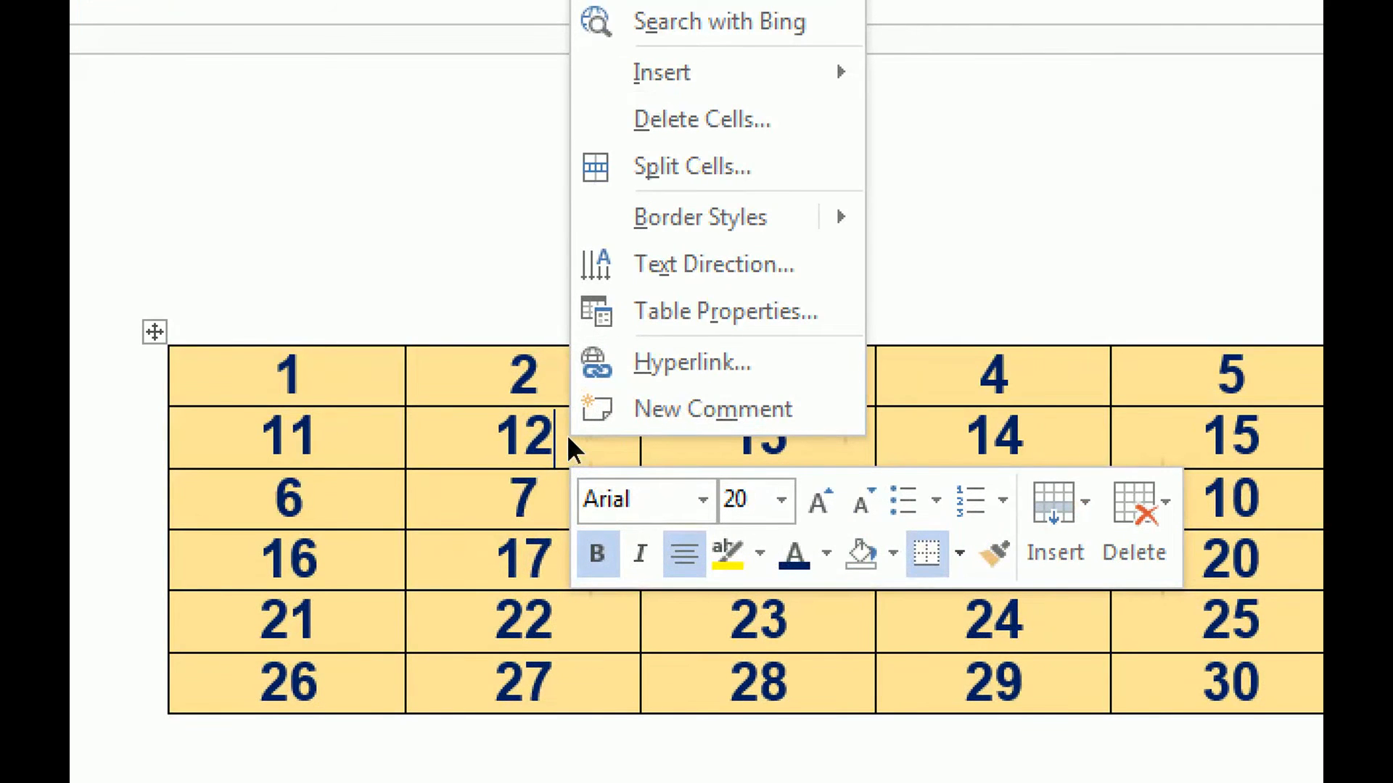
click(567, 436)
right_click(568, 436)
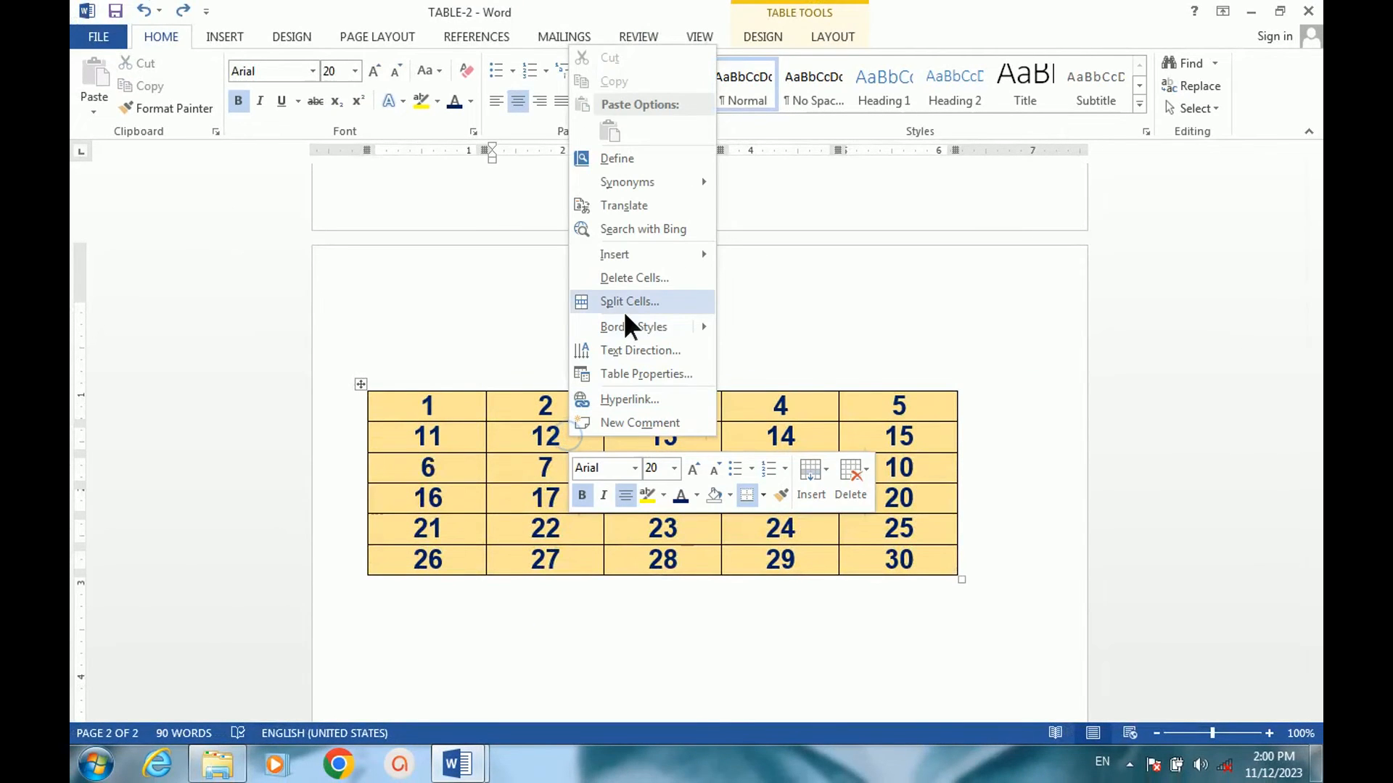
click(624, 302)
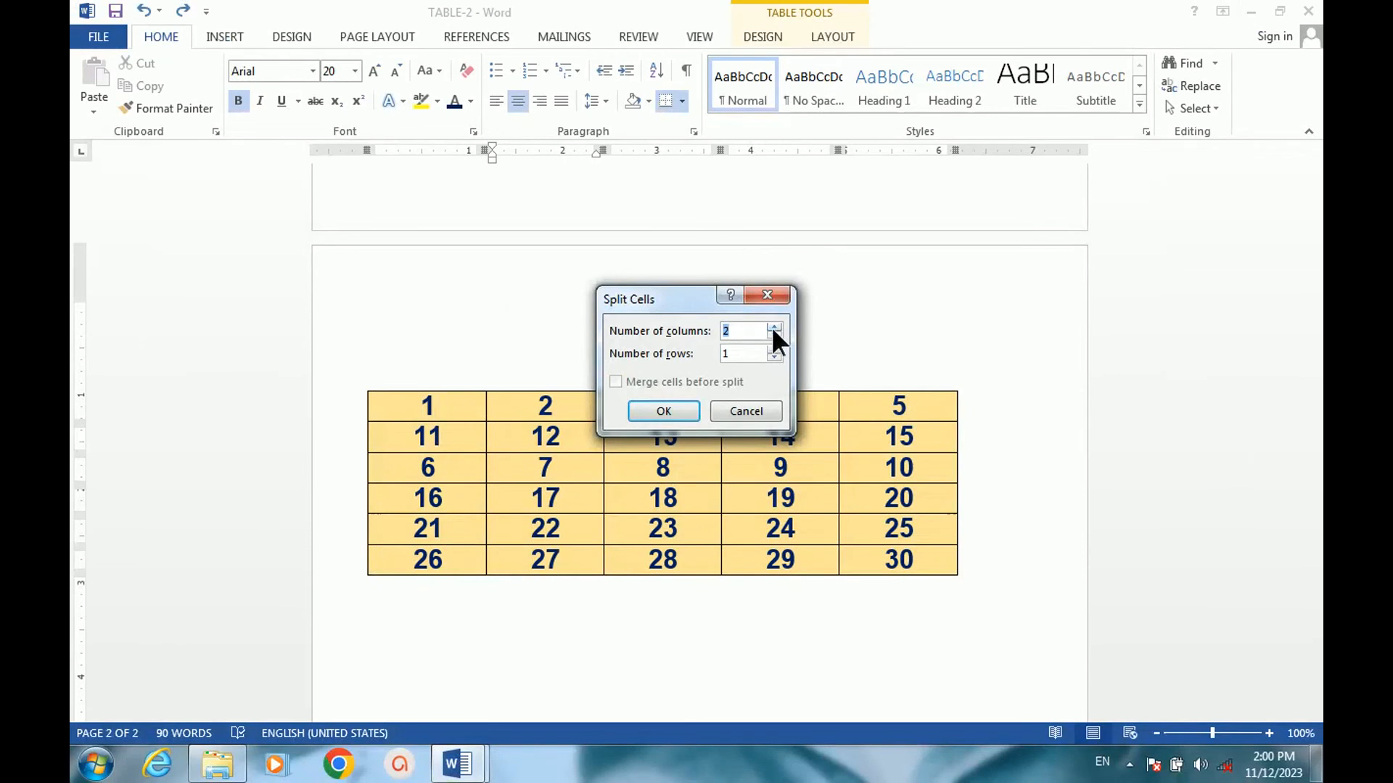
double_click(773, 326)
click(776, 349)
click(660, 411)
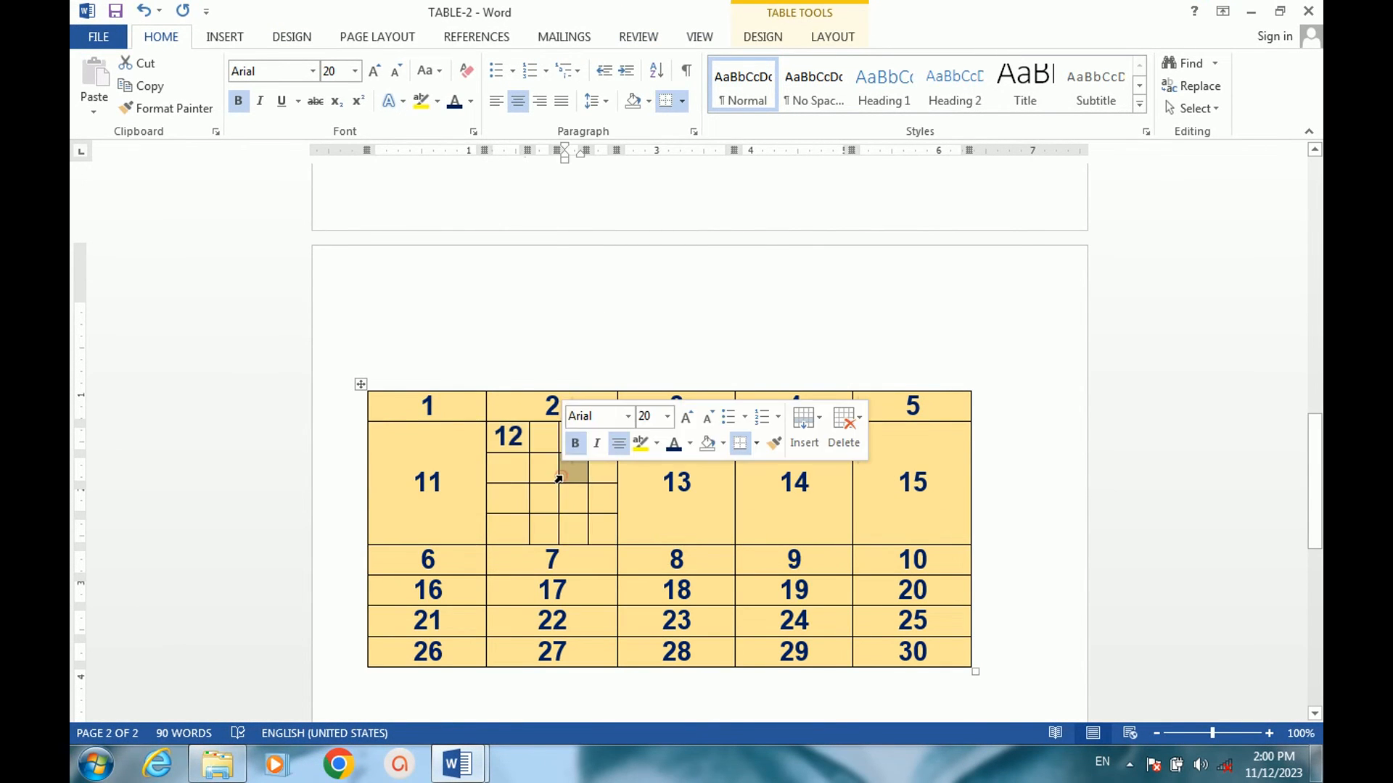
click(689, 367)
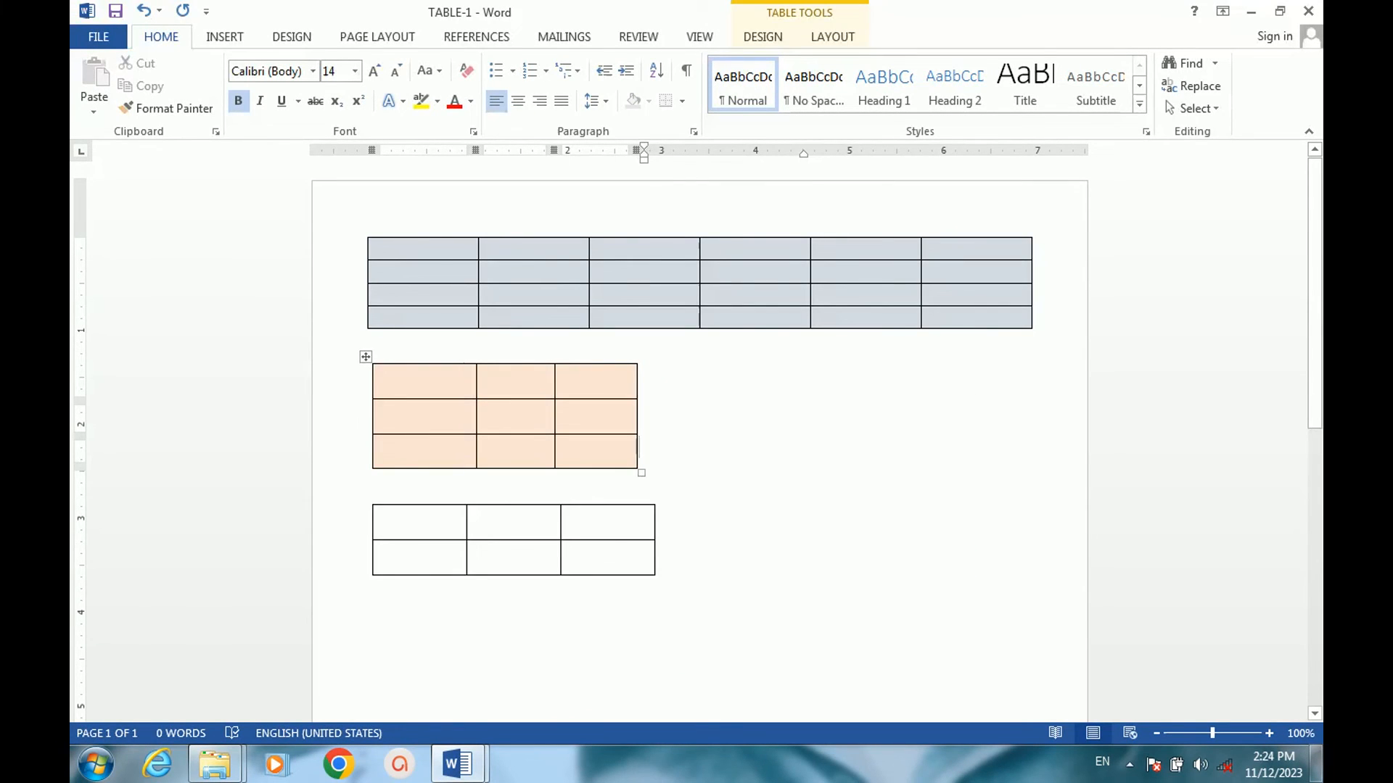
AutoFit the orange three-row table in the TABLE-1 document to the window.
click(745, 446)
click(738, 421)
click(728, 359)
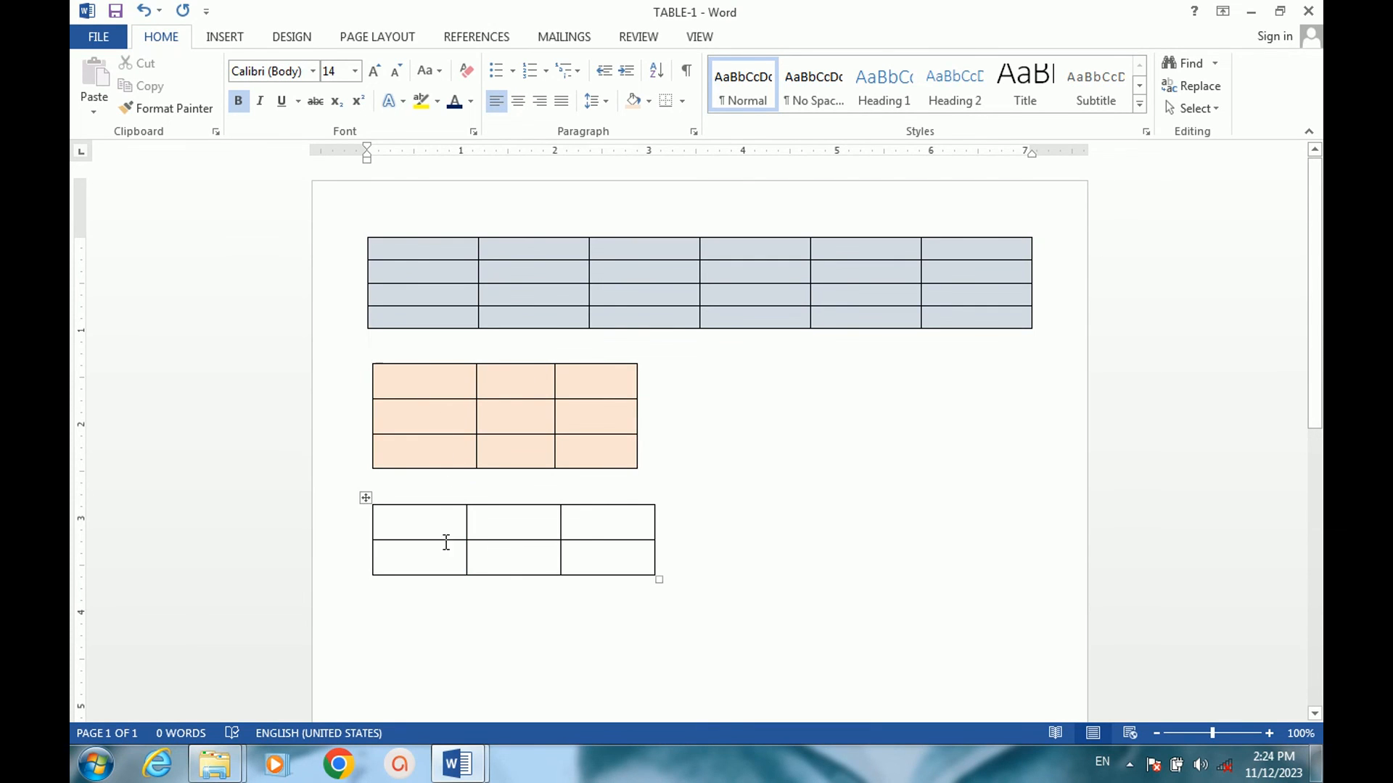
click(432, 418)
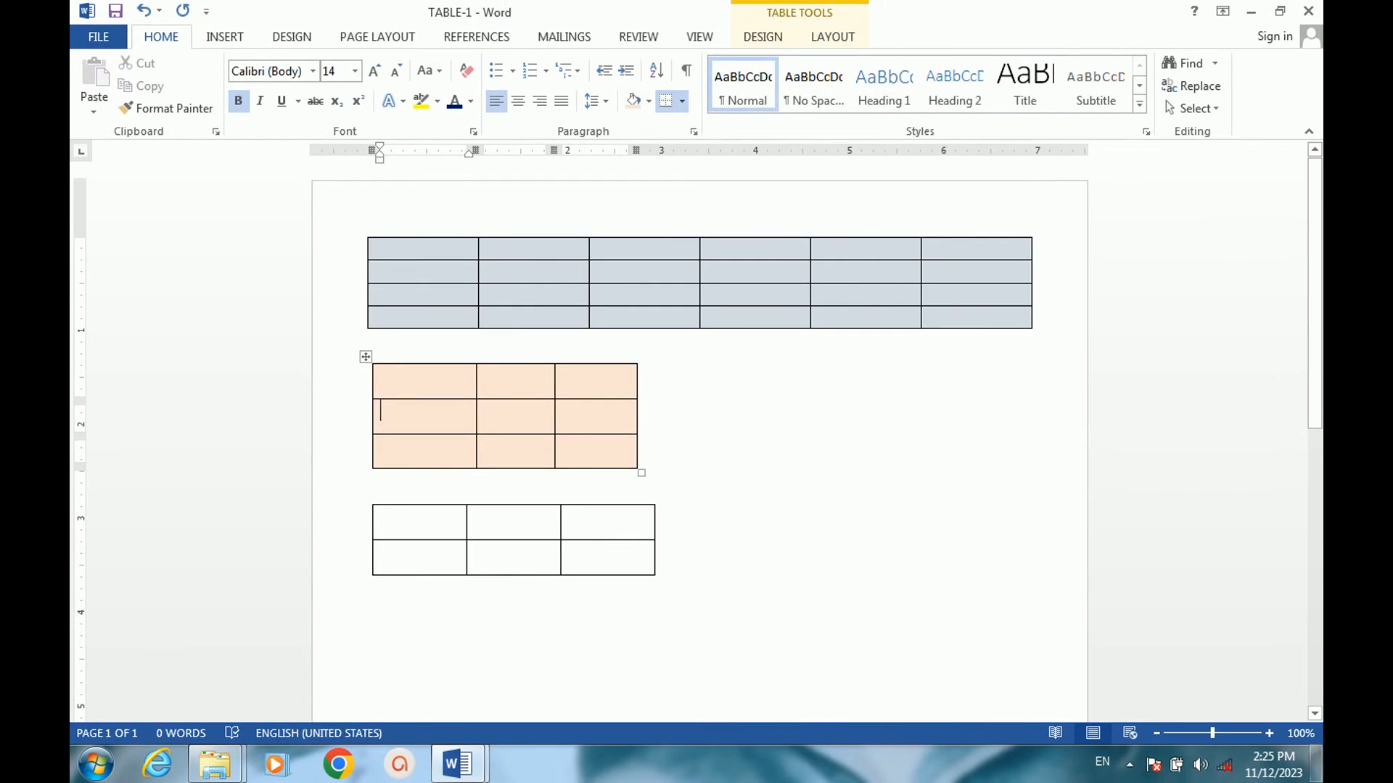
right_click(365, 357)
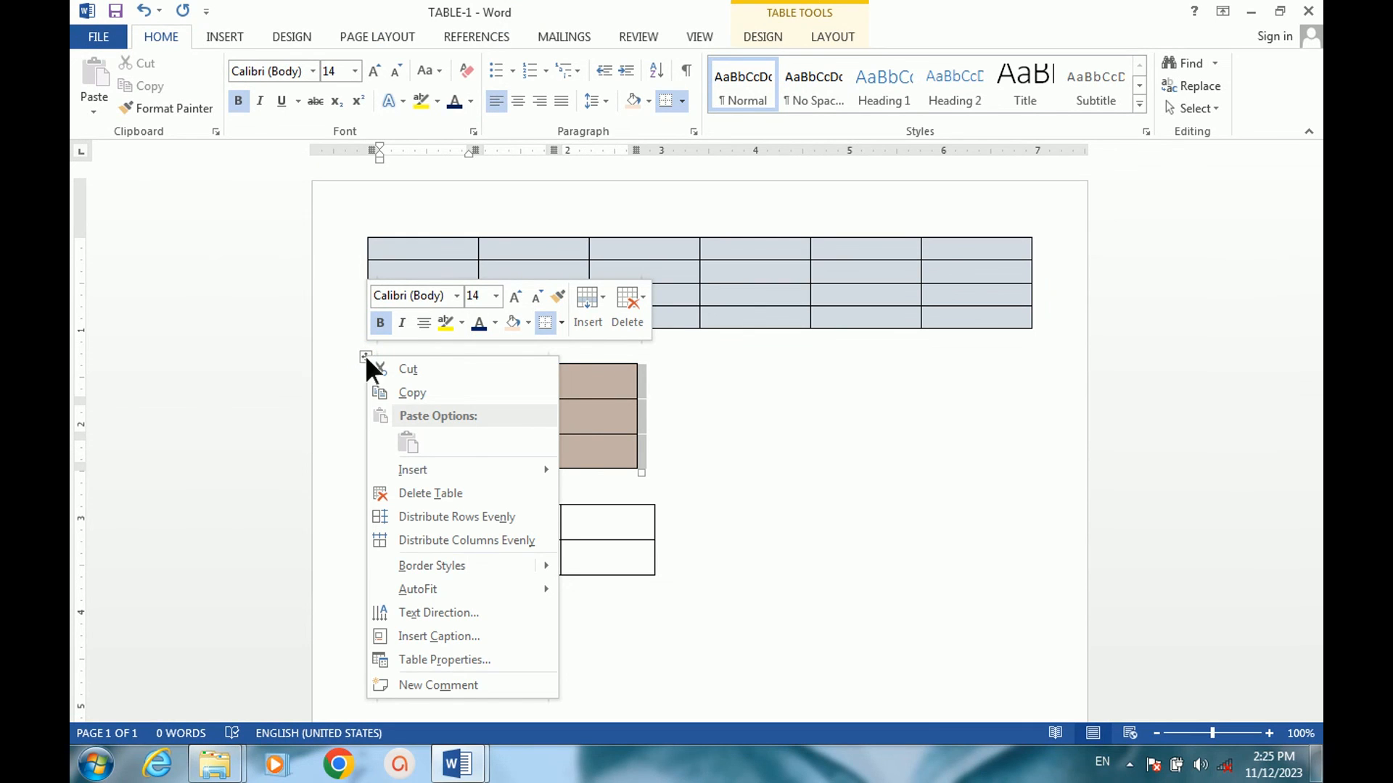
mouse_move(486, 581)
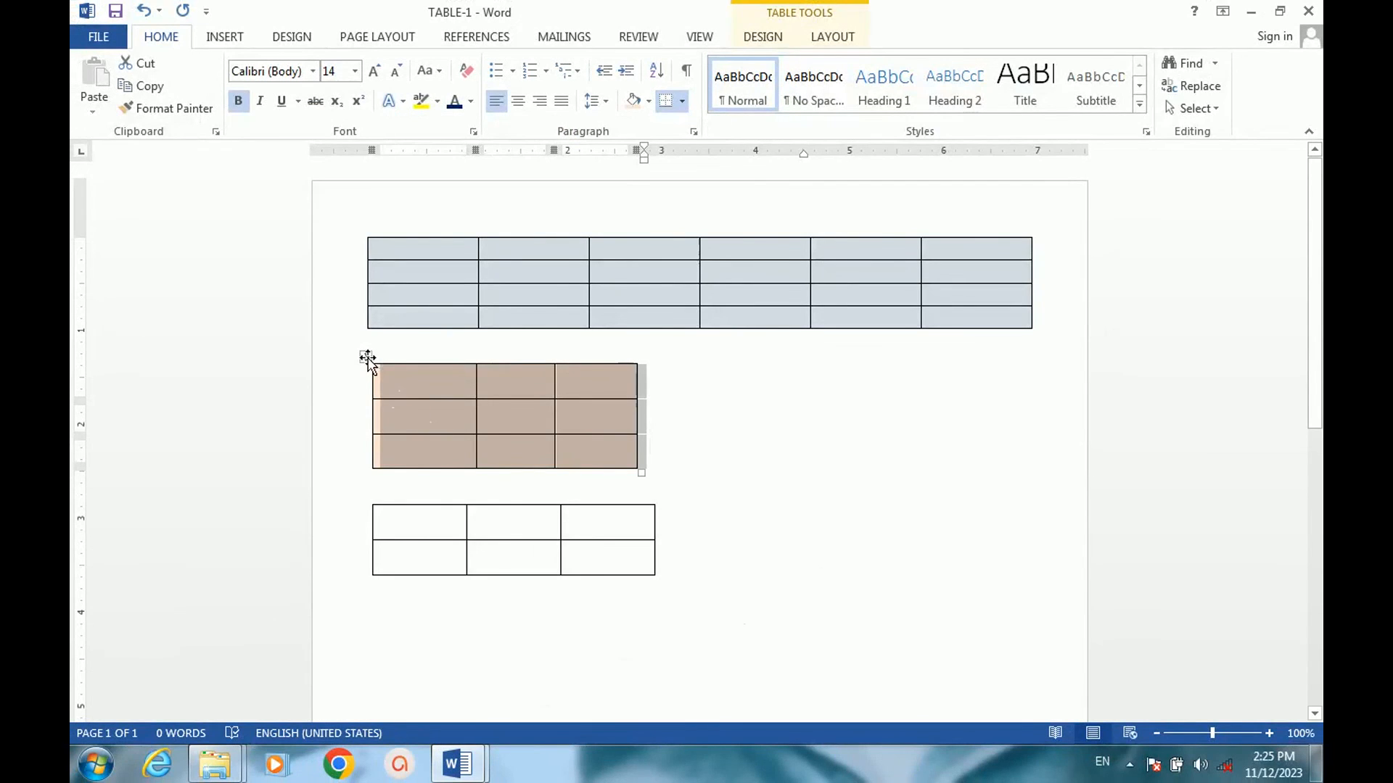
right_click(367, 356)
mouse_move(457, 588)
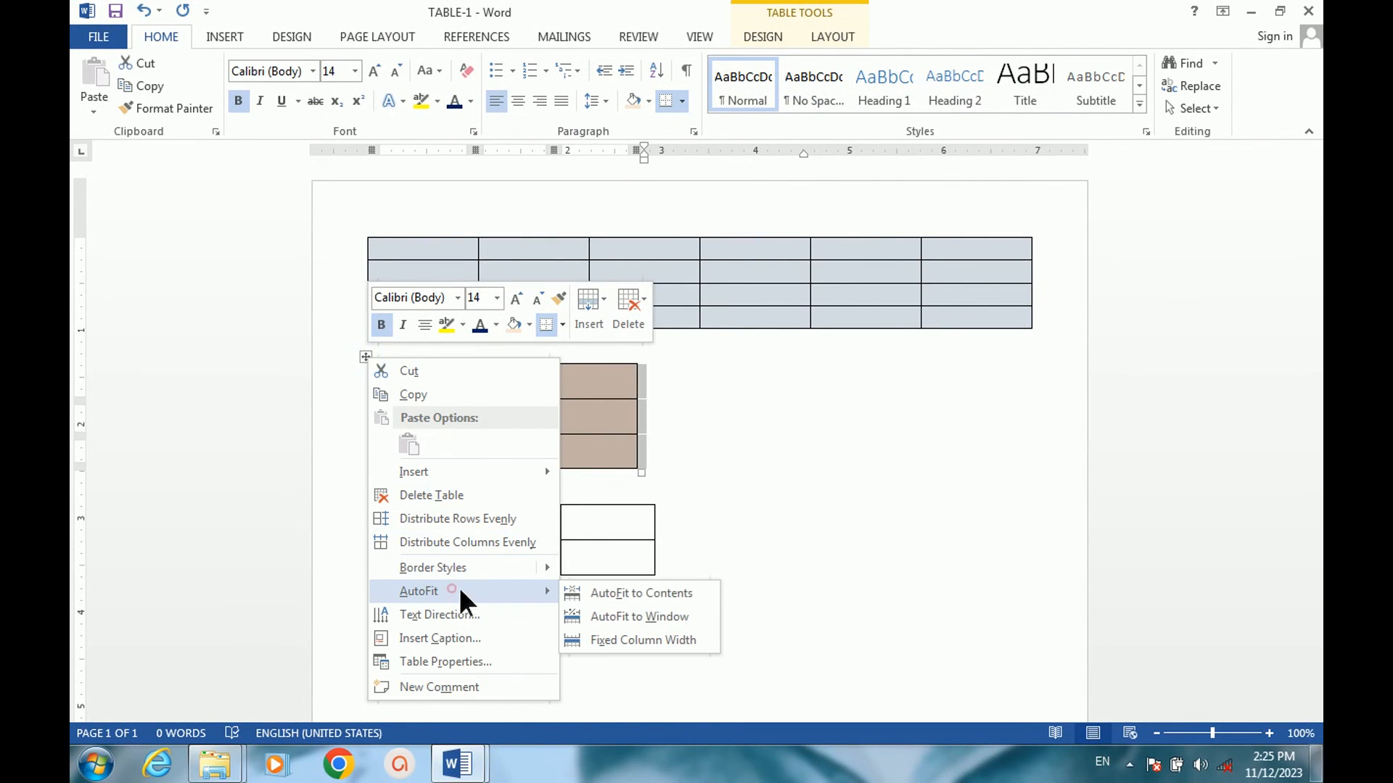
click(658, 616)
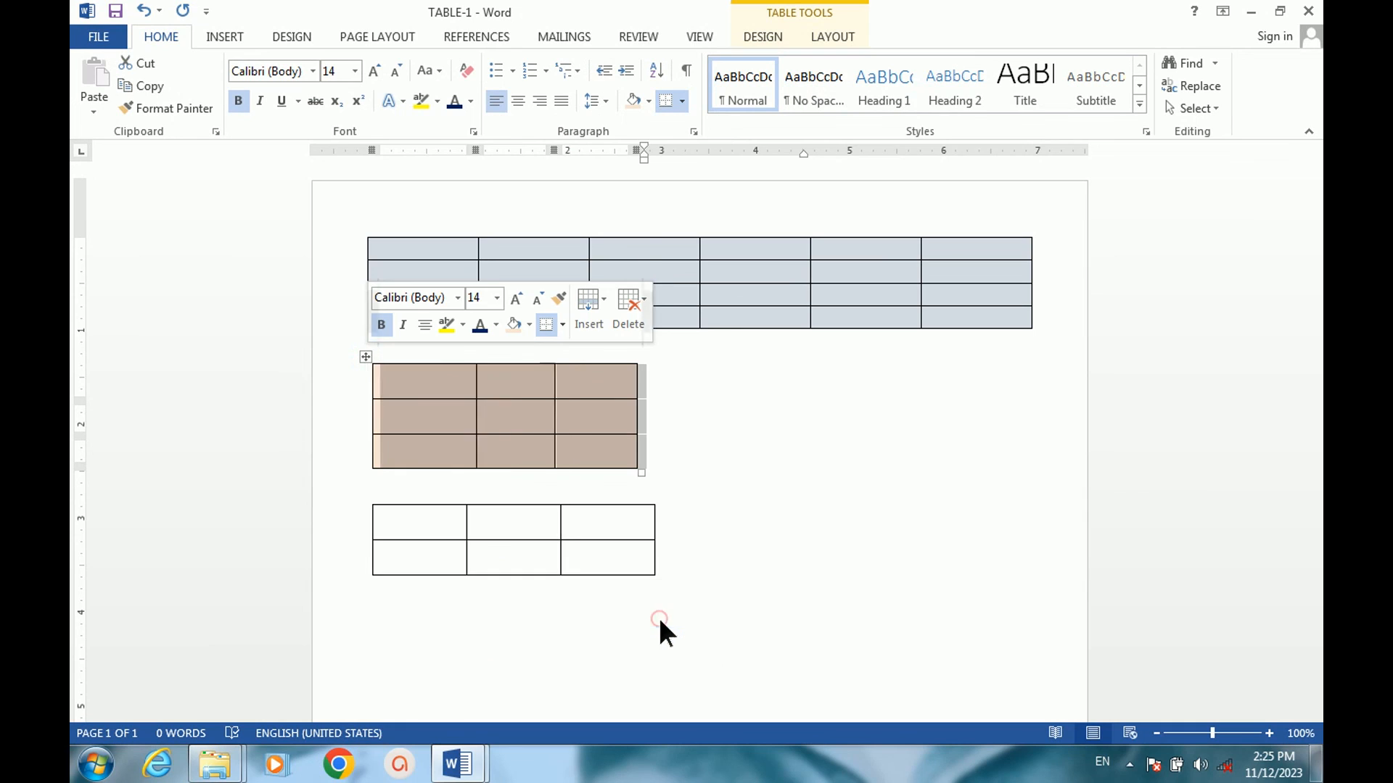
click(846, 501)
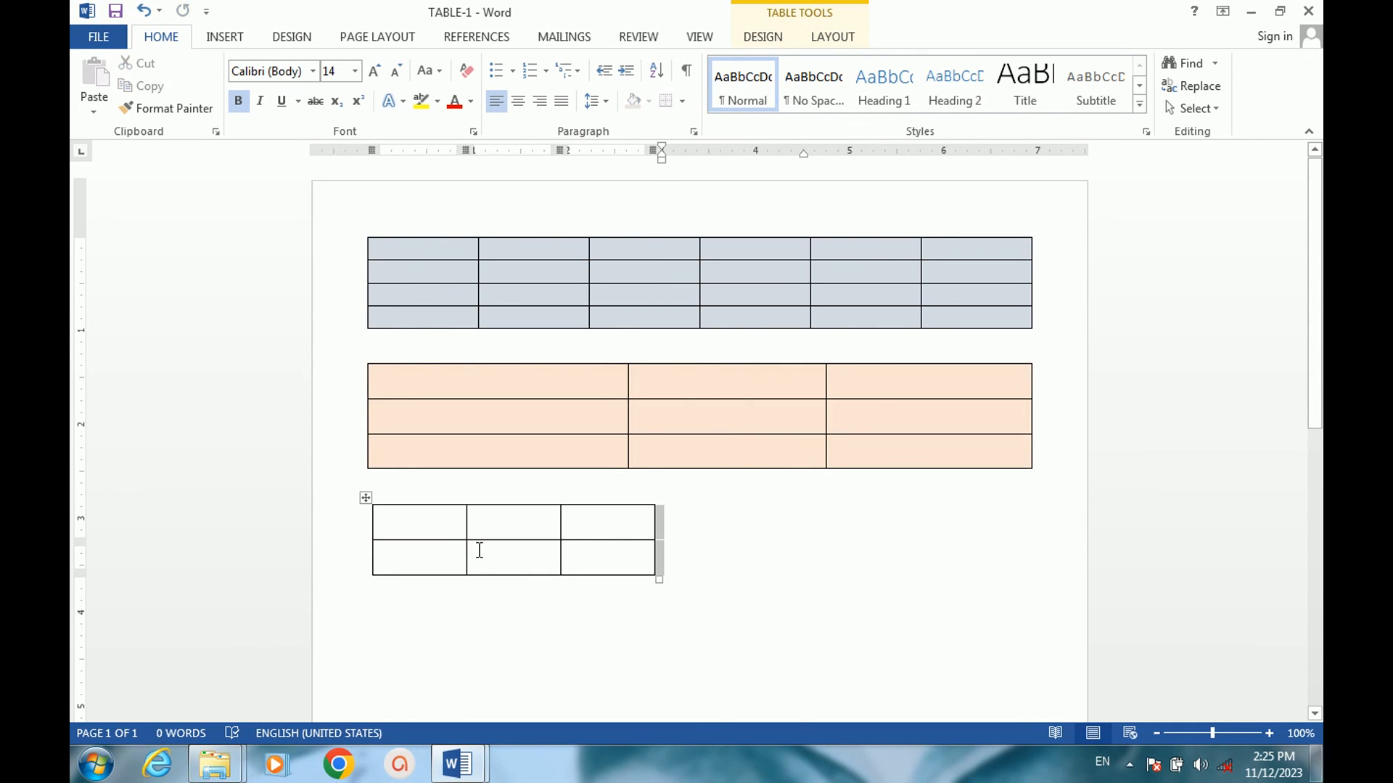
AutoFit the unshaded two-row table below the orange one to the window.
click(421, 551)
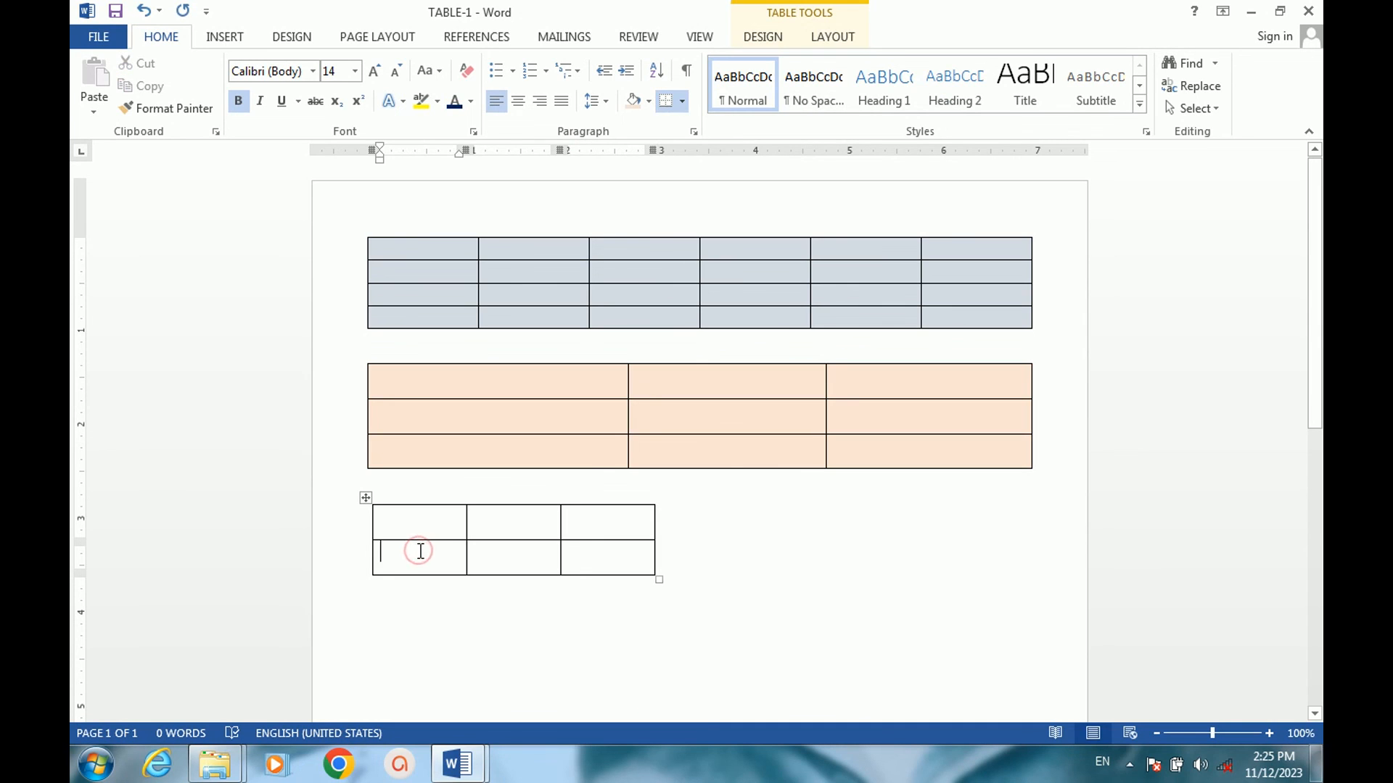
right_click(365, 500)
mouse_move(494, 384)
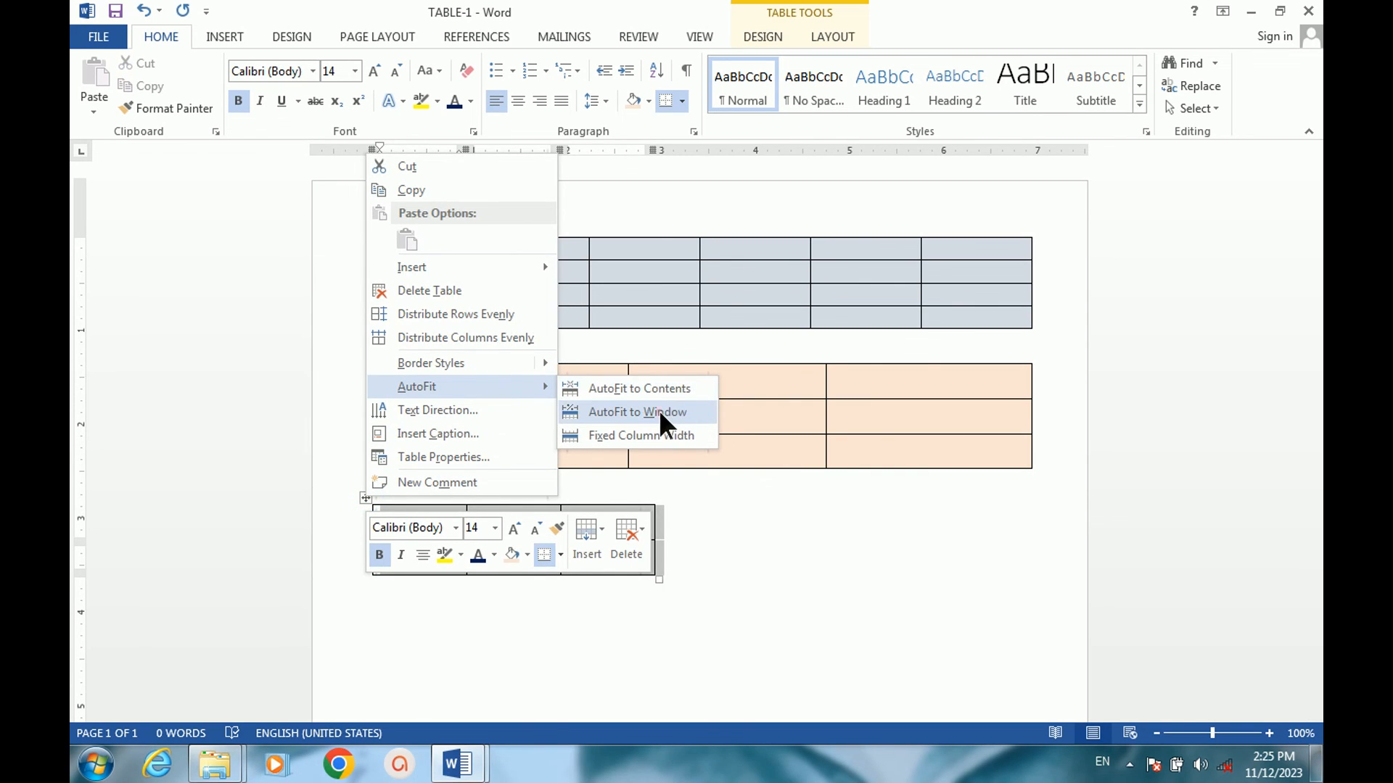
click(659, 411)
click(725, 605)
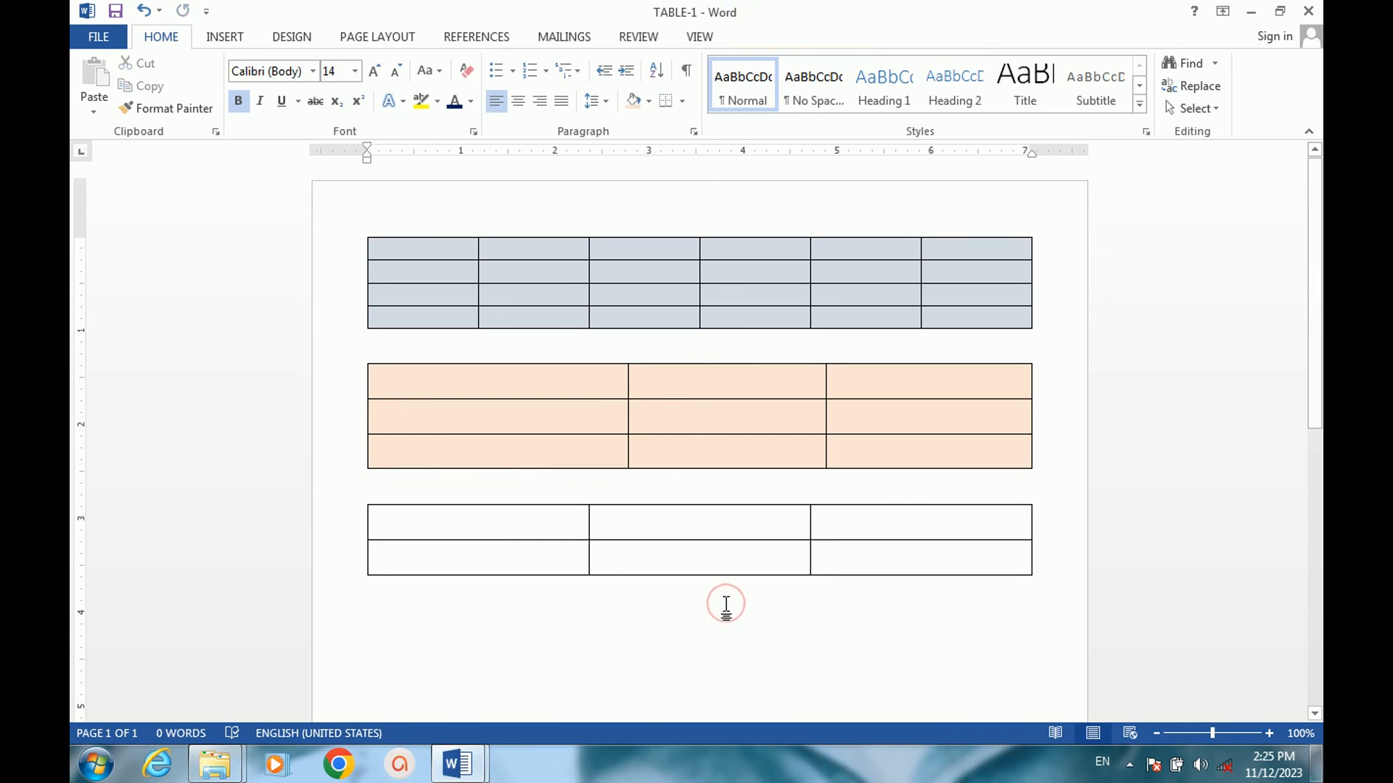